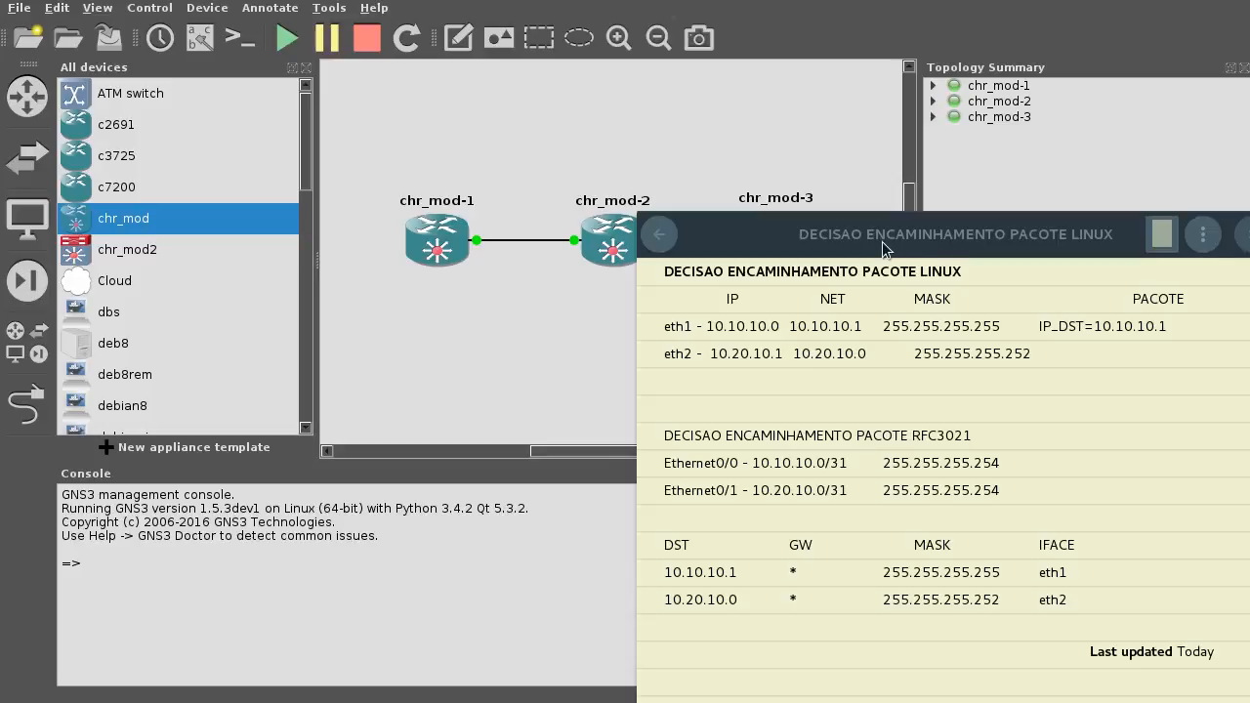
- Examine the IP, NET, MASK and PACOTE columns of the Linux packet-forwarding note
left_click_drag(866, 234, 867, 219)
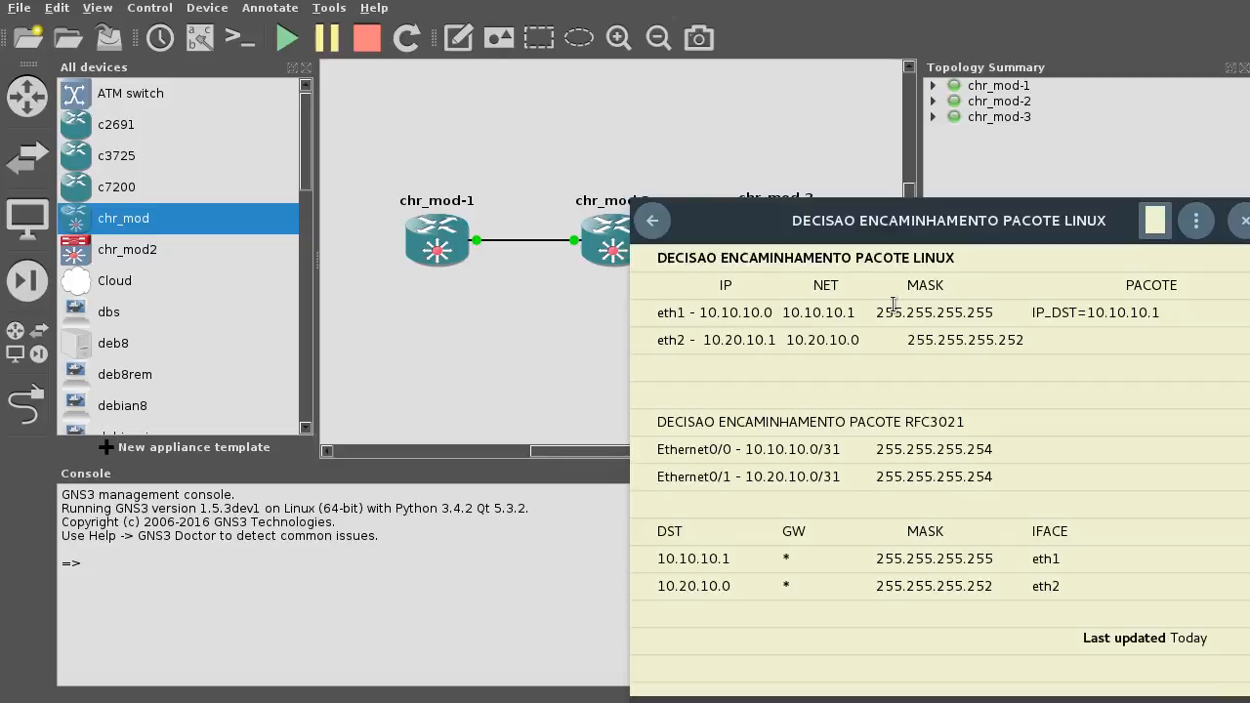
double_click(726, 283)
left_click_drag(803, 284, 876, 300)
double_click(910, 285)
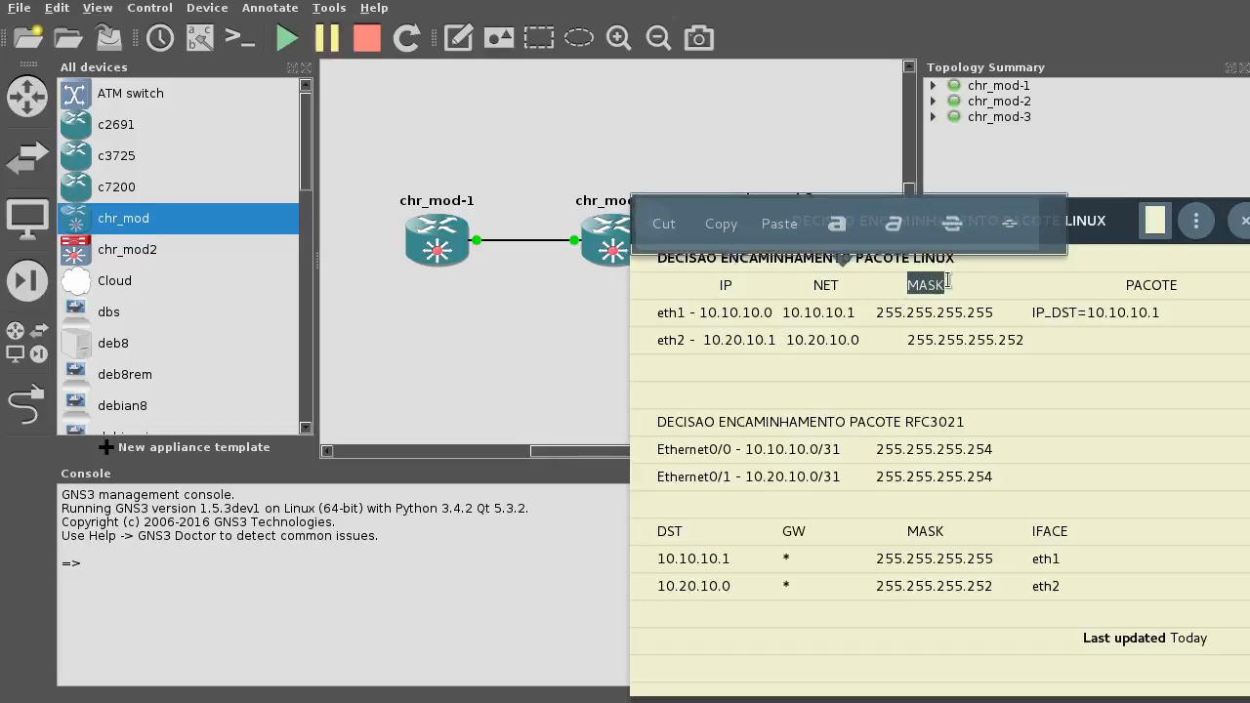
left_click_drag(1124, 286, 1159, 308)
left_click(1158, 308)
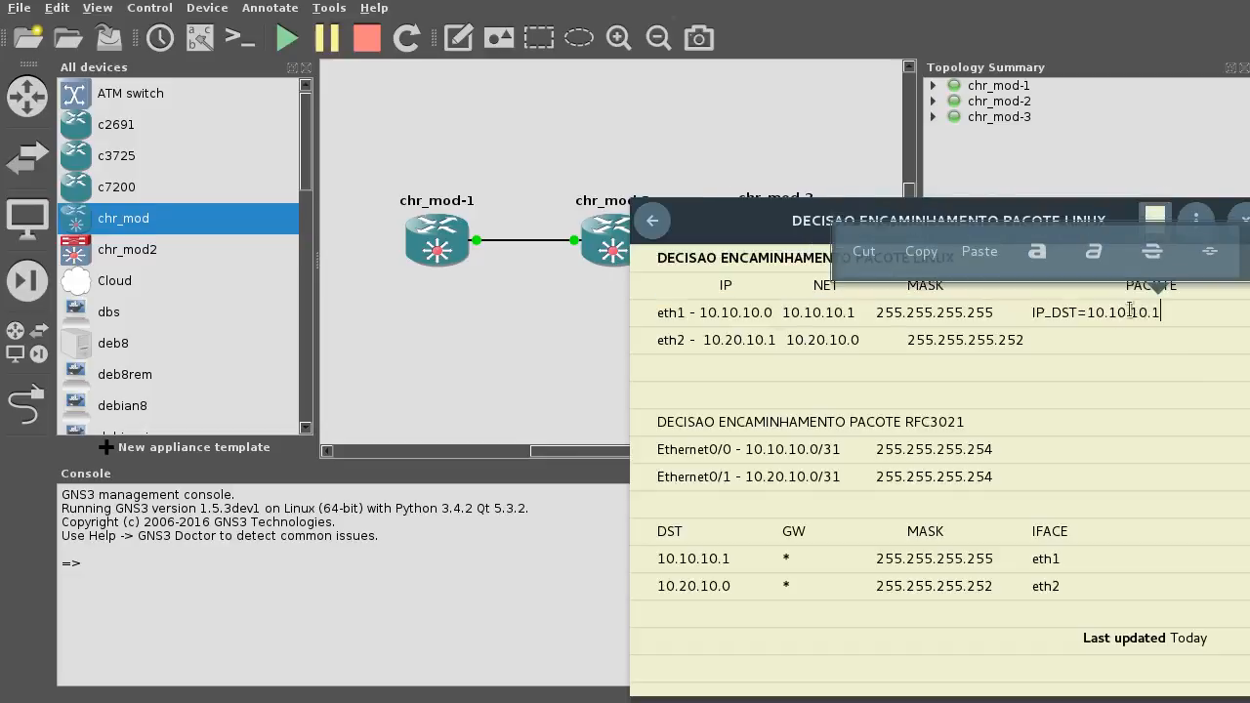
left_click(1115, 337)
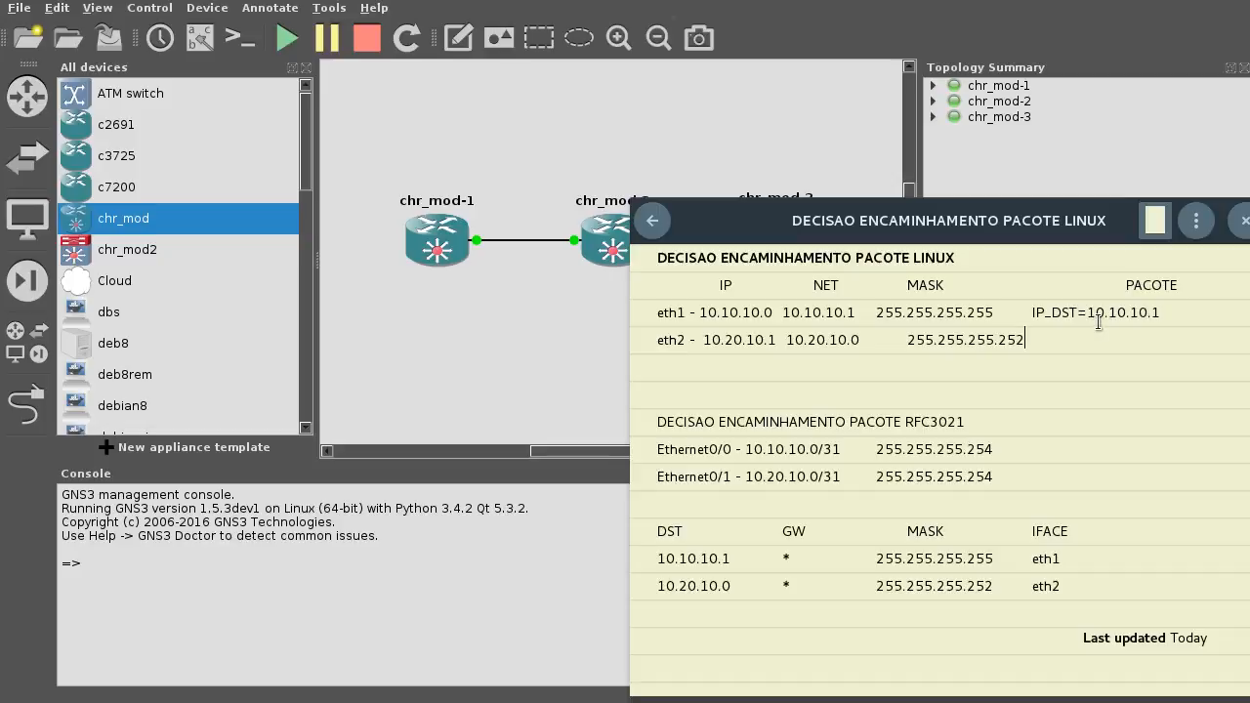
- Compare the packet destination 10.10.10.1 with the eth1 mask 255.255.255.255 and the eth2 mask 255.255.255.252 in the note
left_click_drag(1087, 313, 1163, 313)
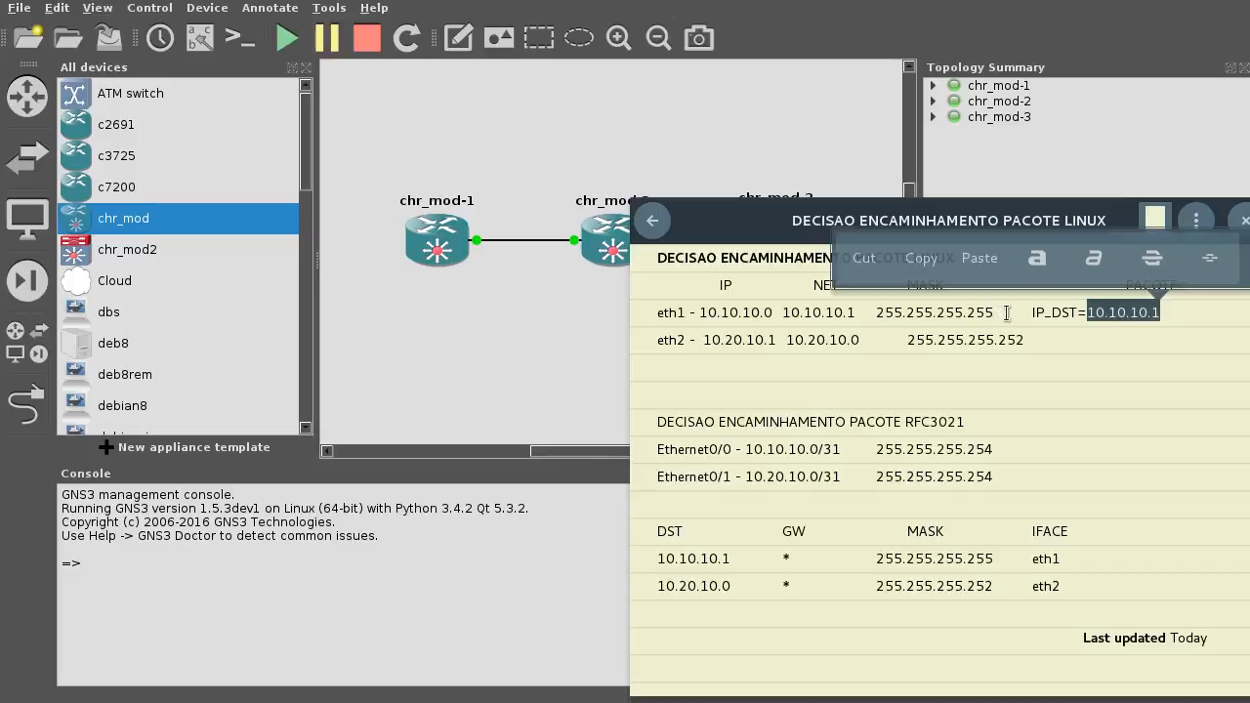
left_click_drag(993, 312, 874, 312)
left_click_drag(1022, 339, 908, 340)
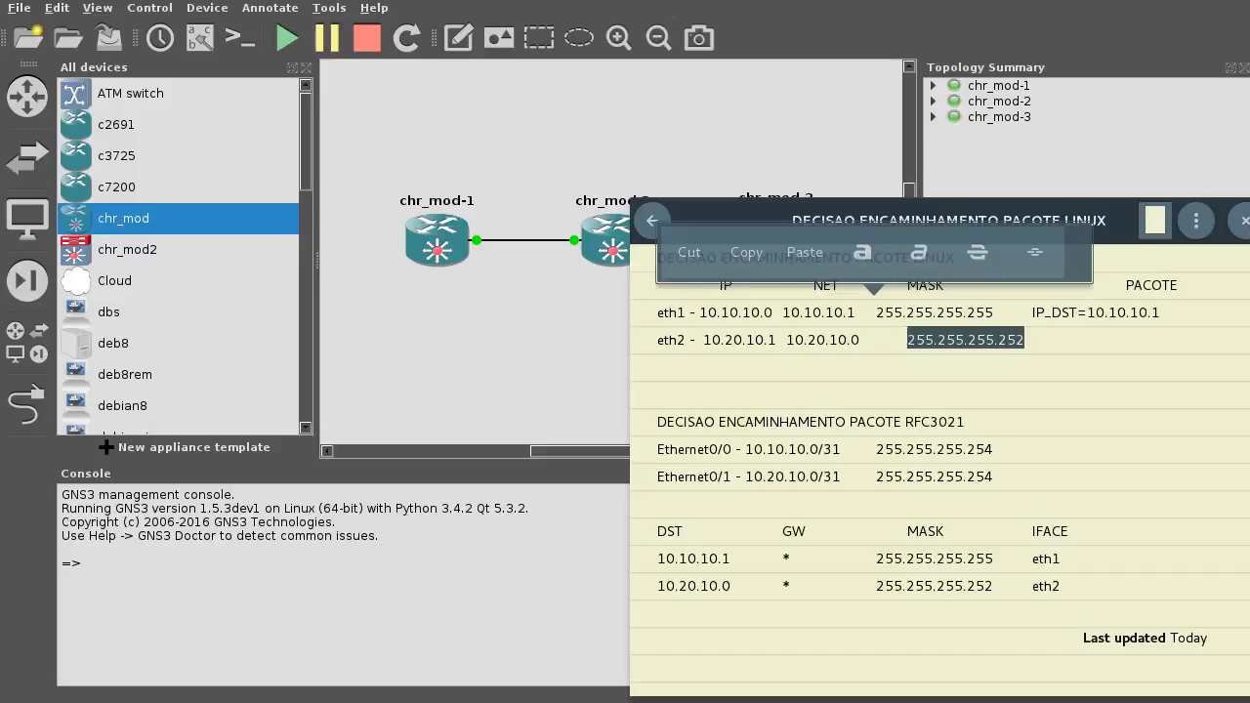
left_click(967, 340)
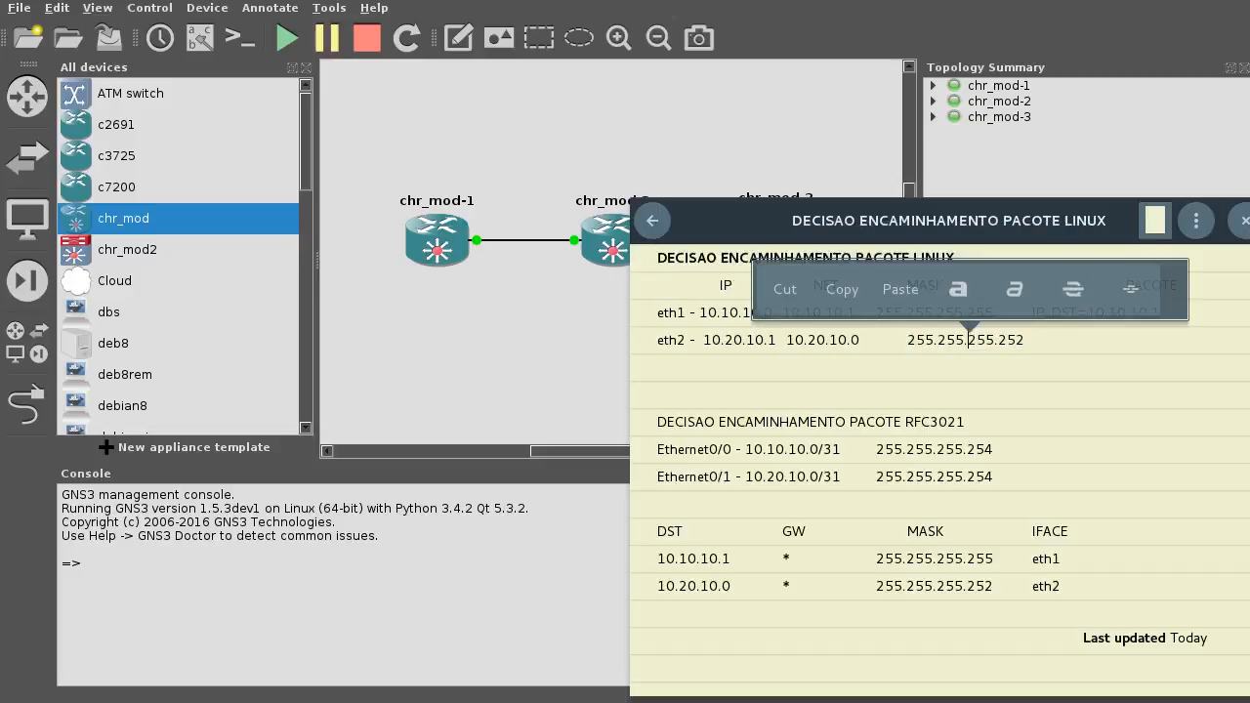
left_click(1016, 344)
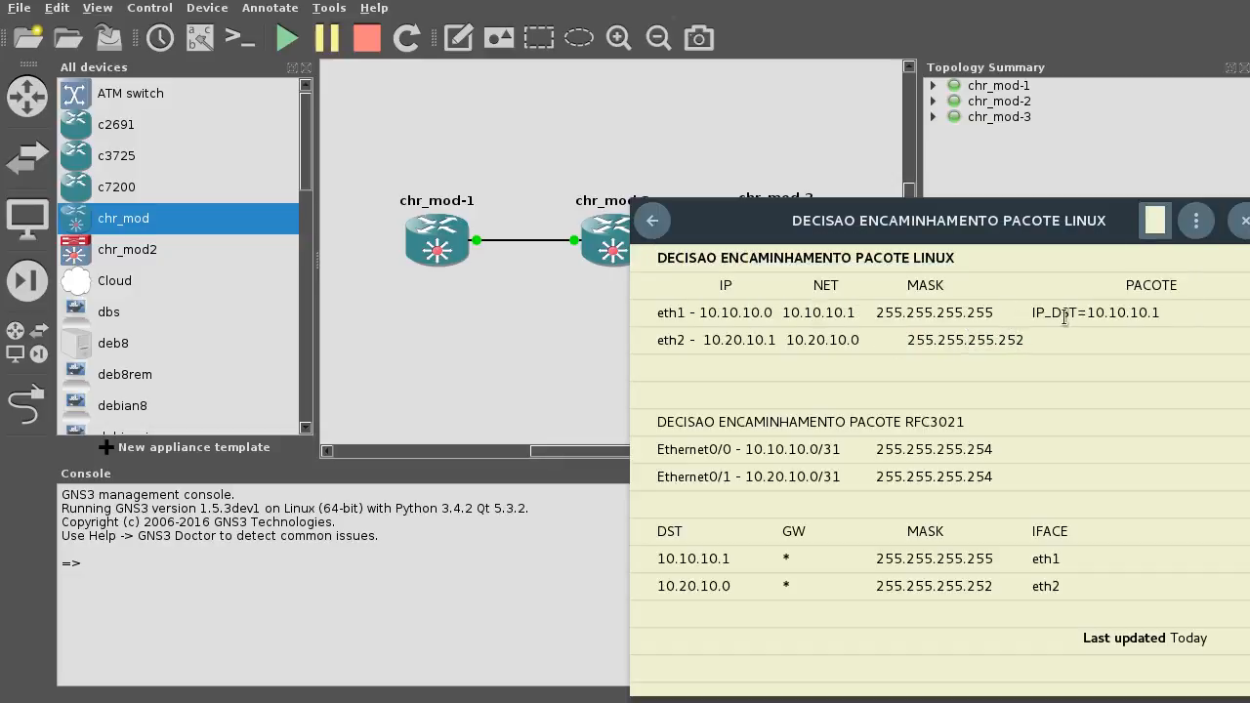
left_click_drag(1087, 313, 1162, 310)
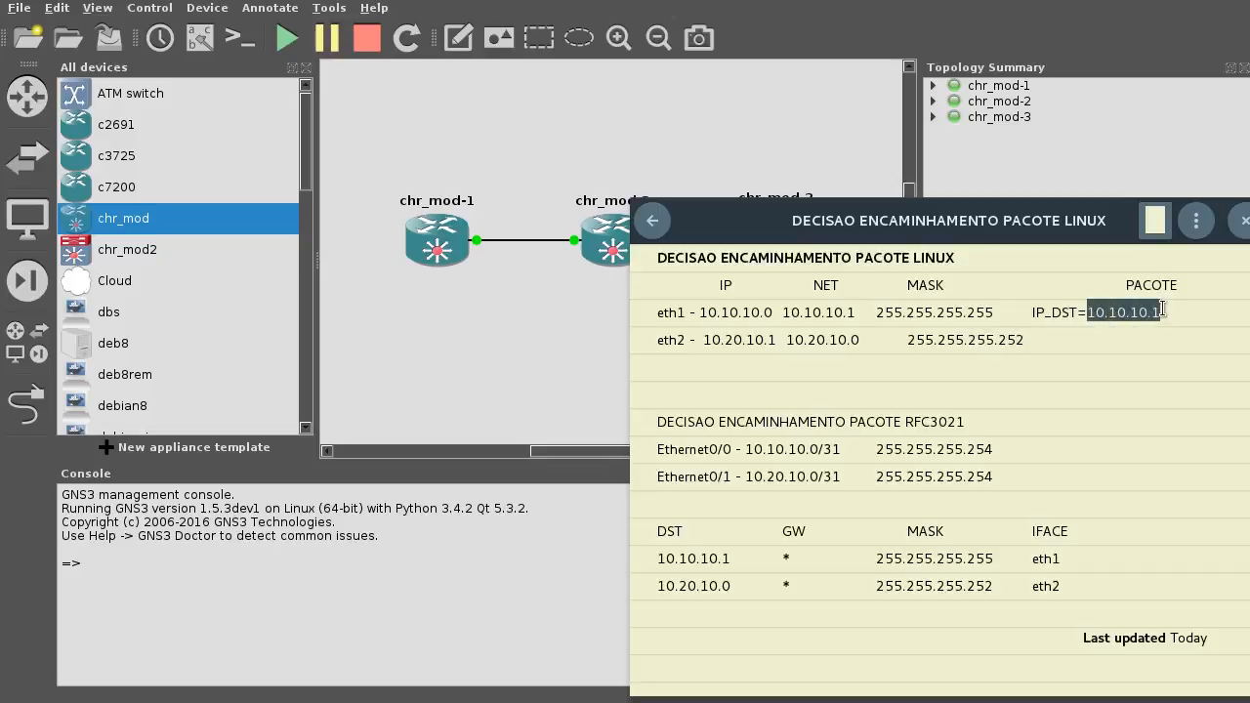
left_click(908, 322)
left_click_drag(877, 312, 993, 312)
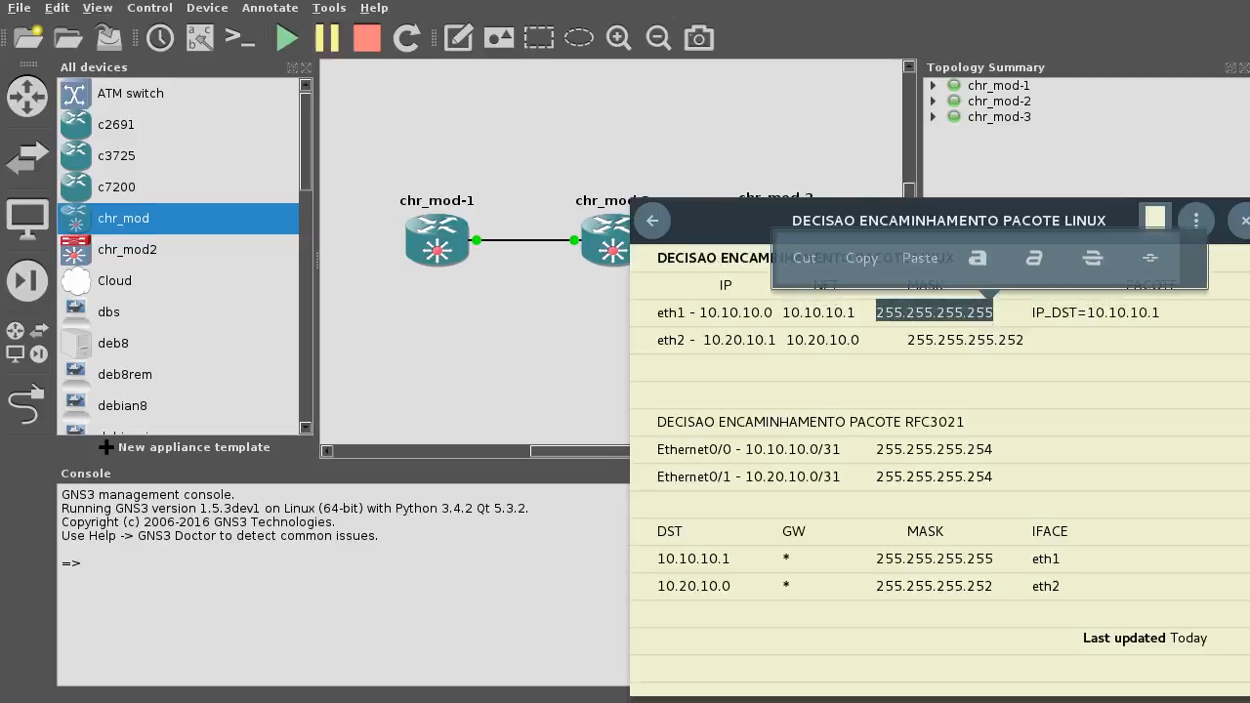
left_click_drag(907, 340, 1022, 340)
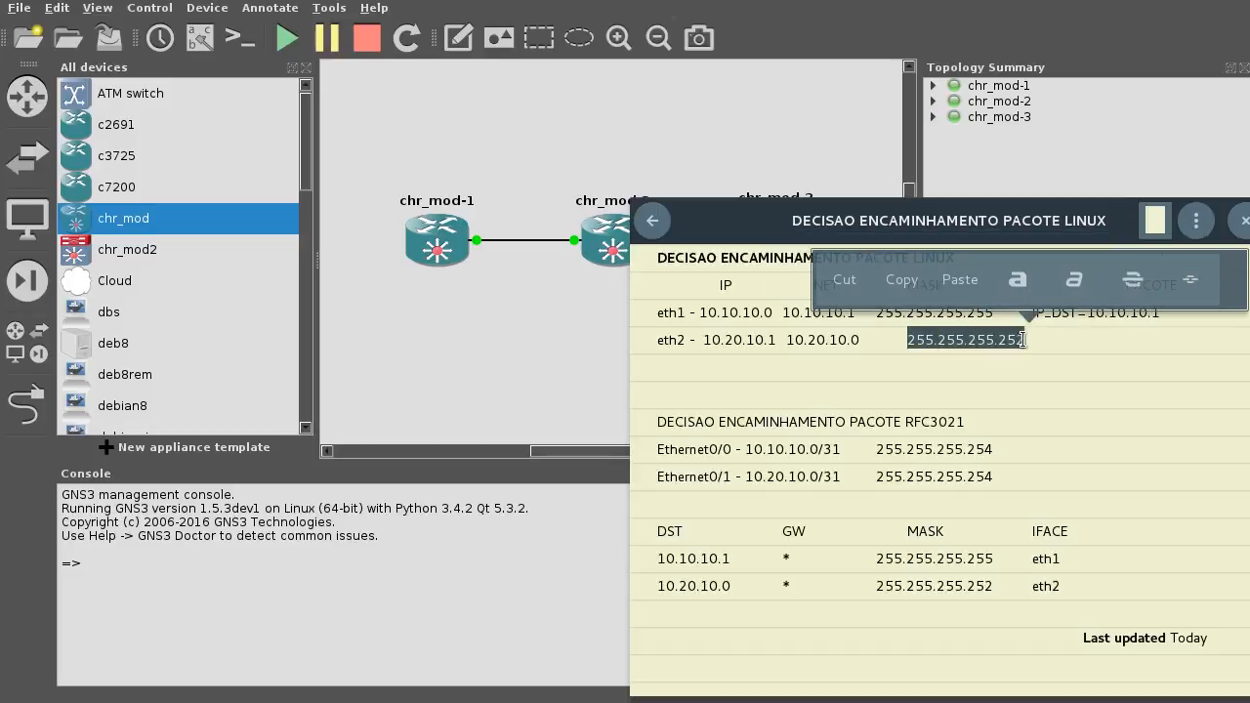
left_click(1162, 312)
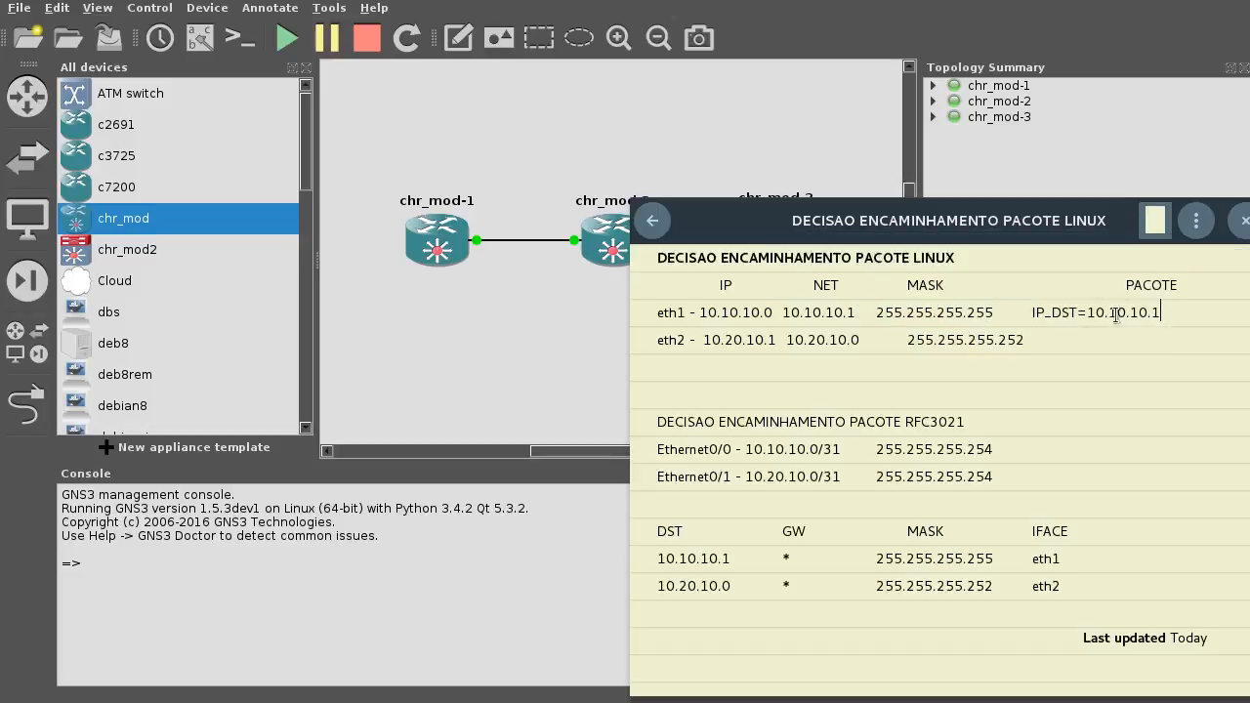
left_click_drag(1087, 312, 1162, 313)
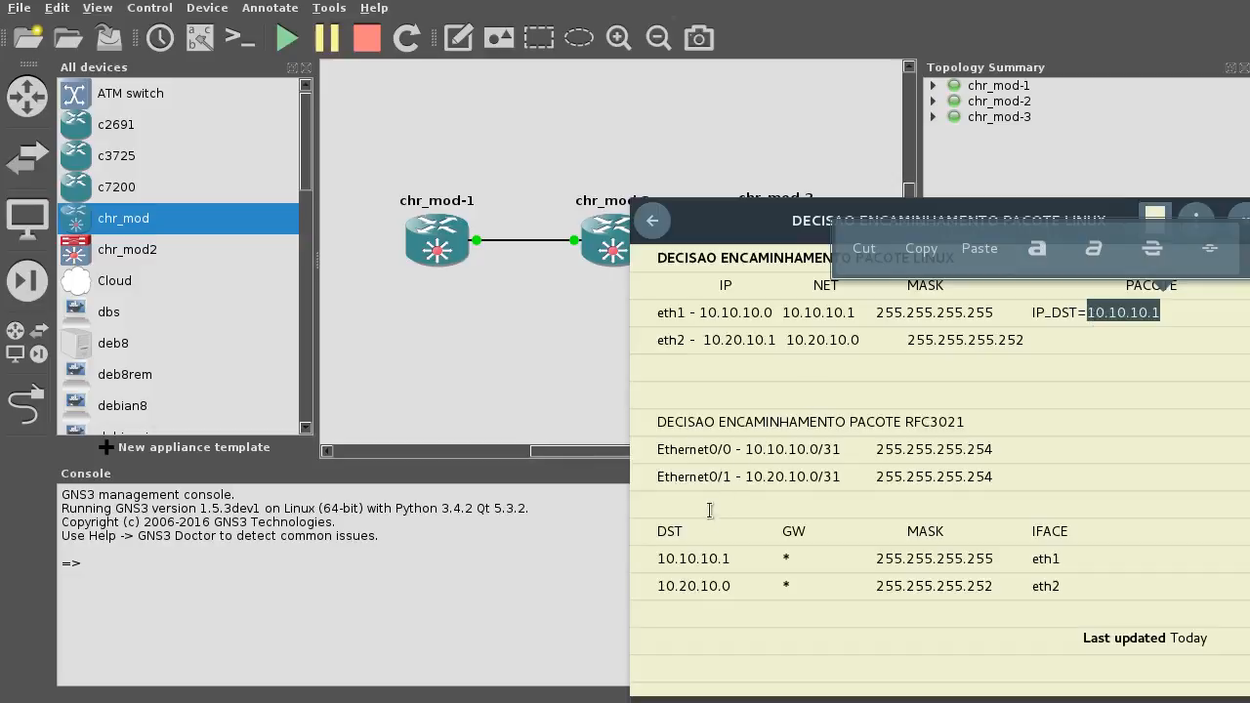
- Examine the note's routing table with DST, GW, MASK and IFACE, focusing on the 10.20.10.0 route through eth2
left_click_drag(657, 528, 1060, 585)
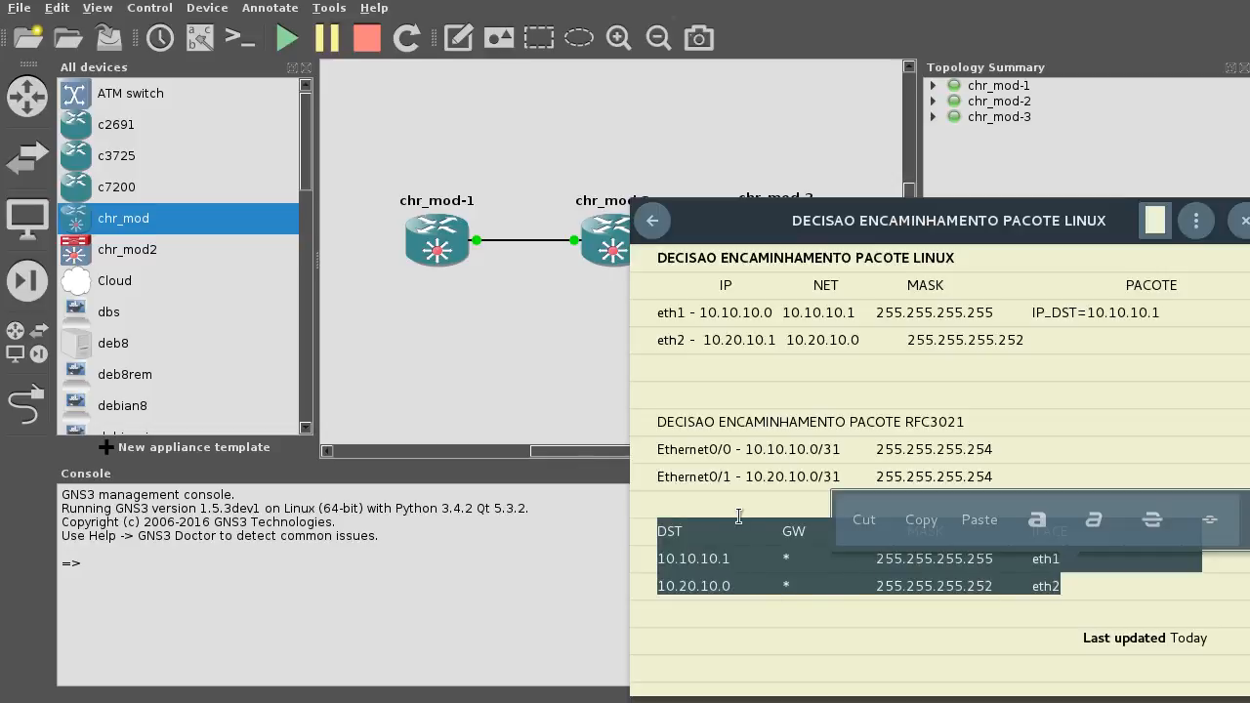
left_click(744, 590)
left_click_drag(733, 589, 659, 584)
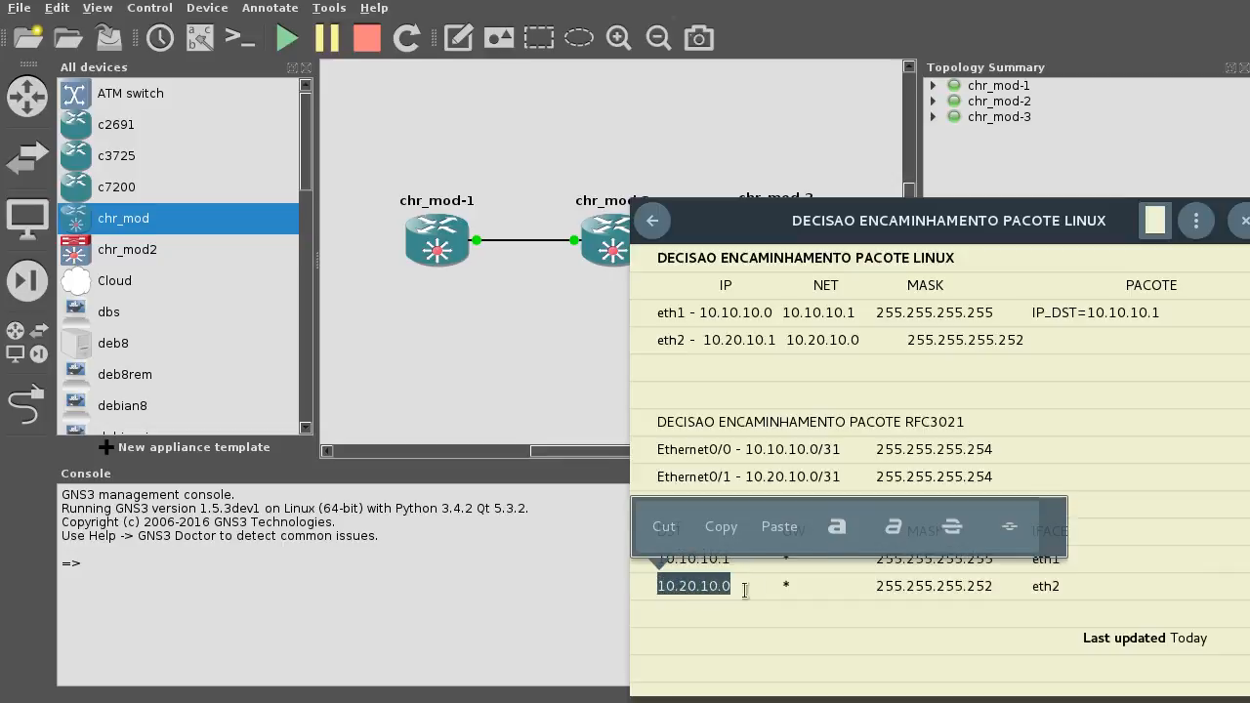
left_click(1042, 587)
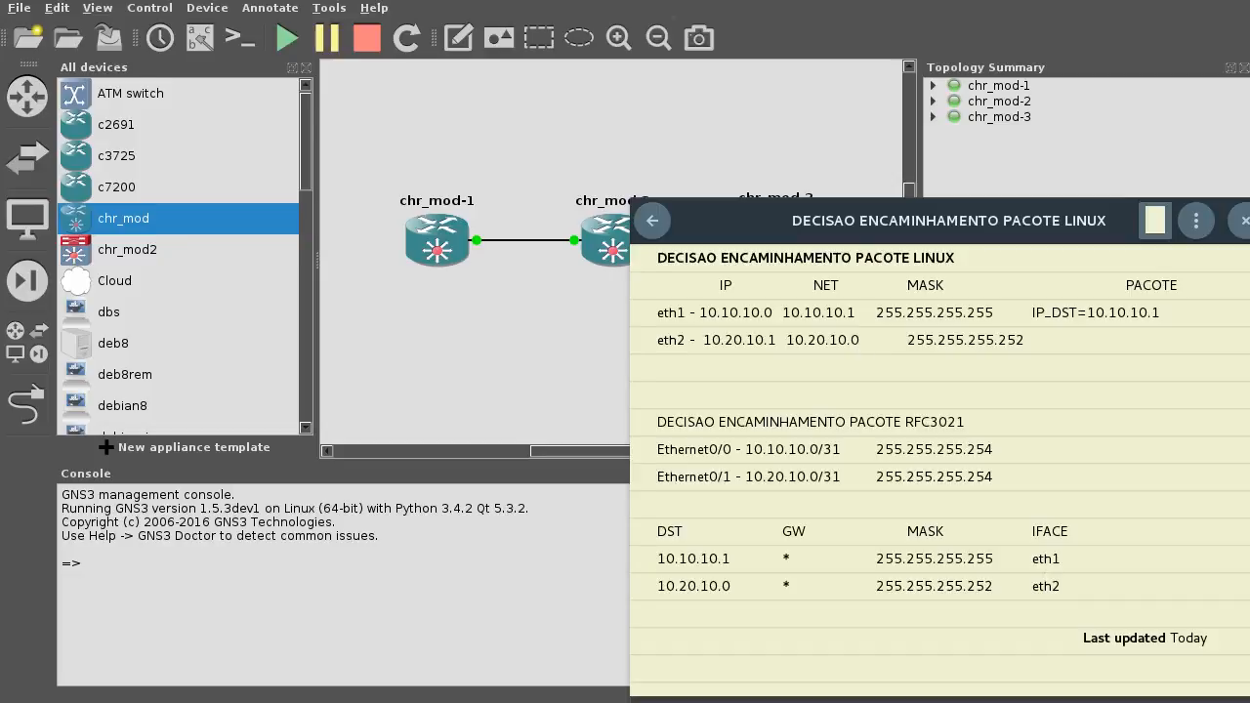
- Switch to the browser and review the beginning of RFC 3021 on 31-bit prefixes for point-to-point links
key("alt+Tab")
scroll(437, 306, "up", 8)
scroll(436, 307, "up", 20)
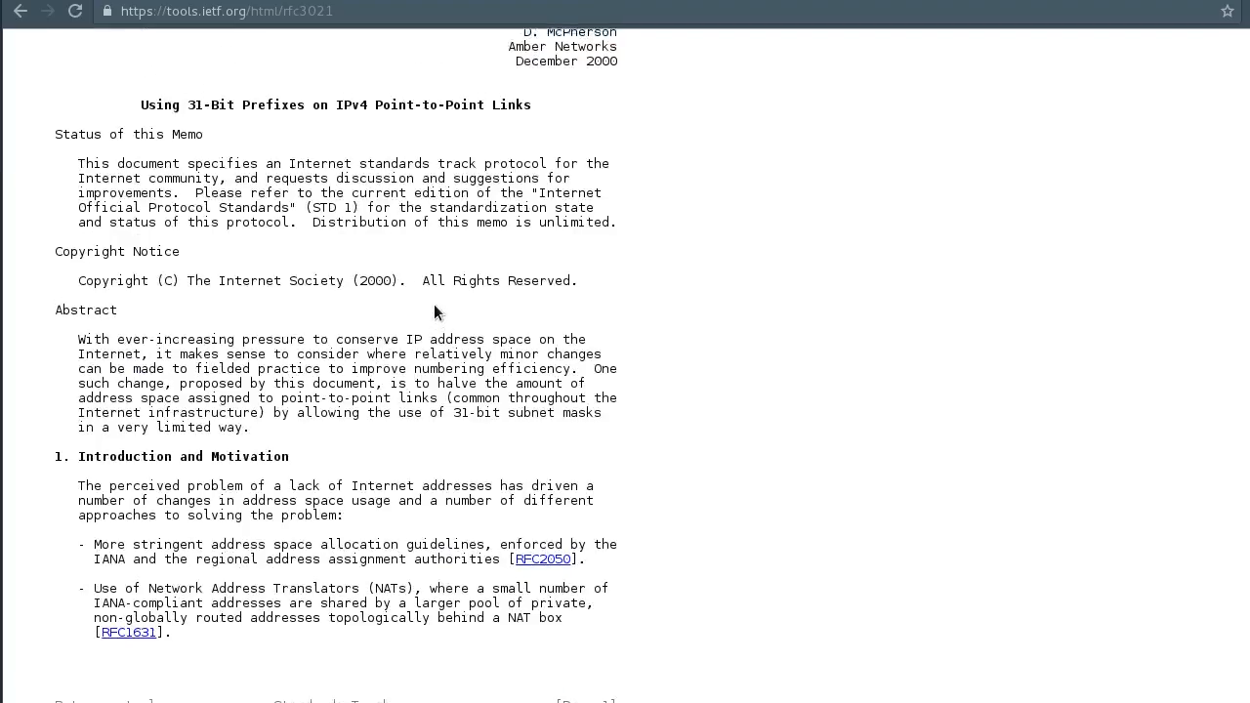
scroll(435, 311, "up", 3)
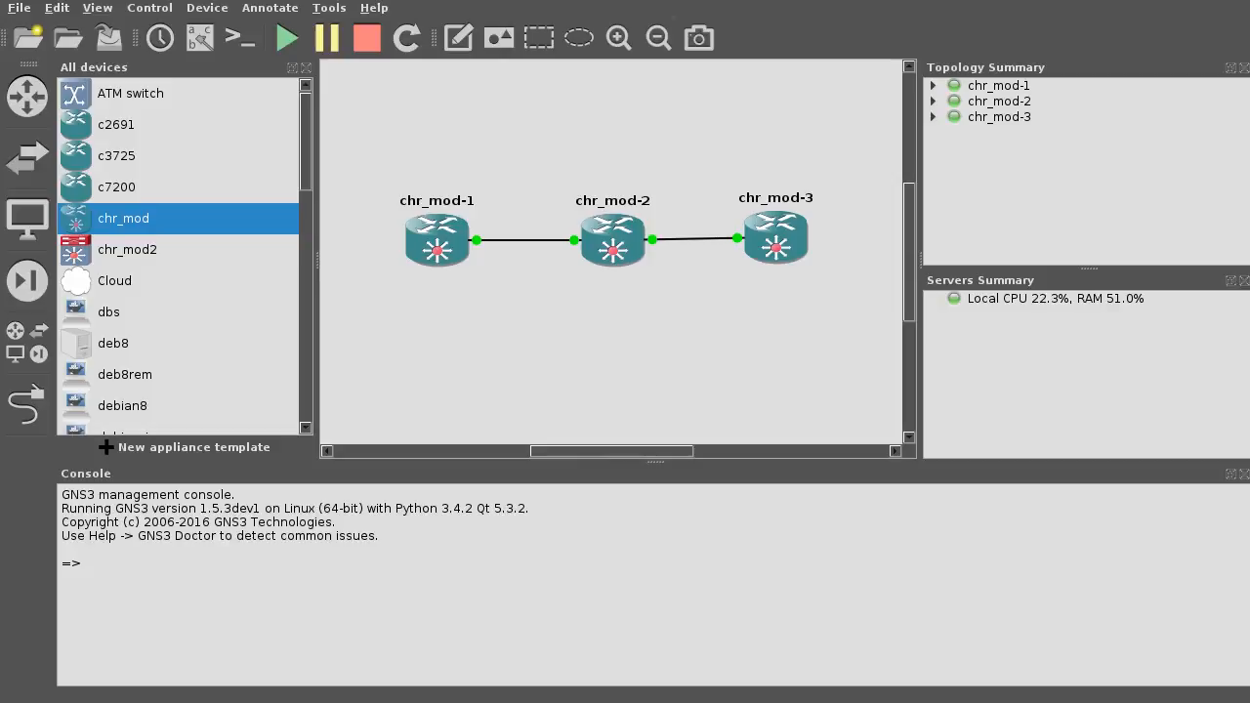
- Return to the packet-forwarding note and check the packet's destination against eth1's IP address, its 255.255.255.255 mask and the matching route
key("alt+Tab")
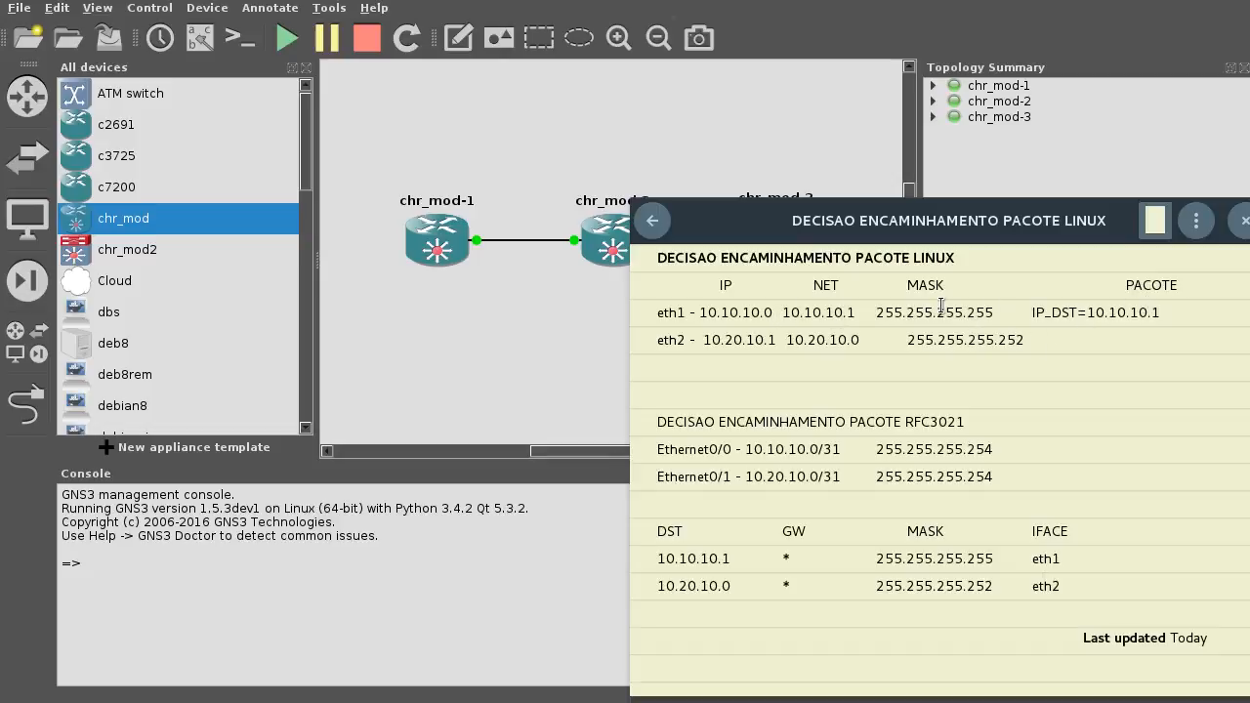
left_click_drag(1160, 313, 1110, 312)
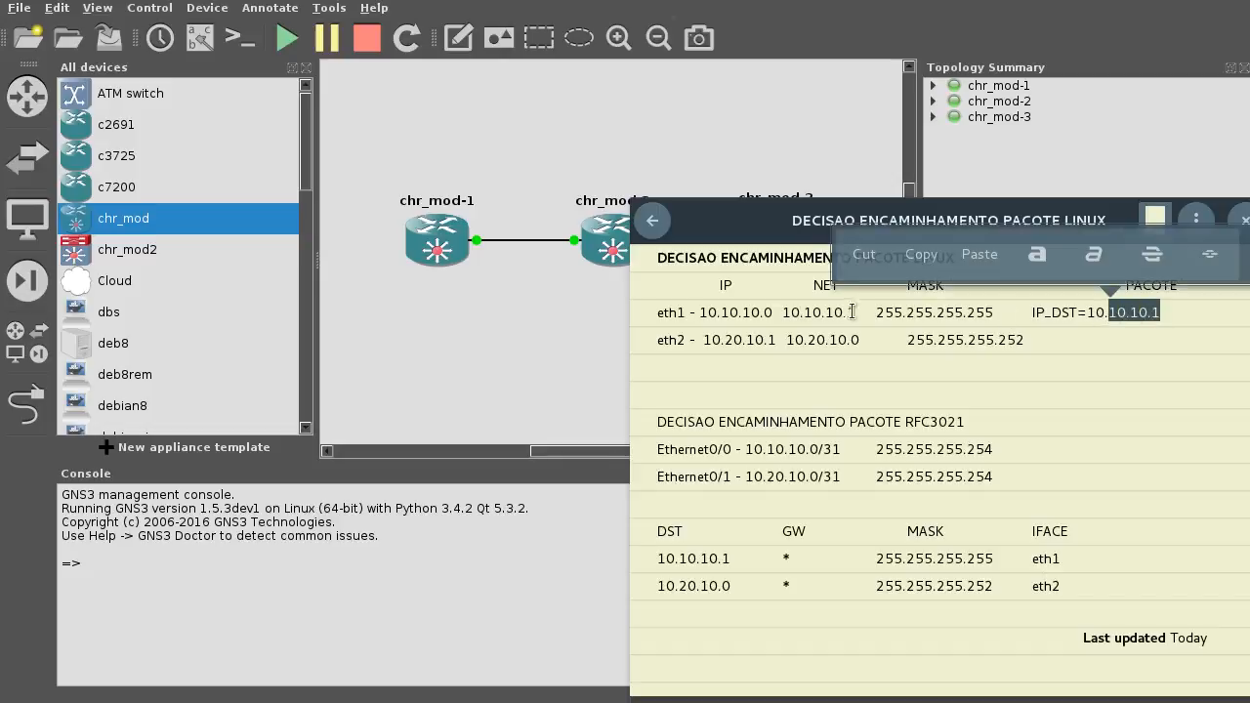
left_click(1150, 329)
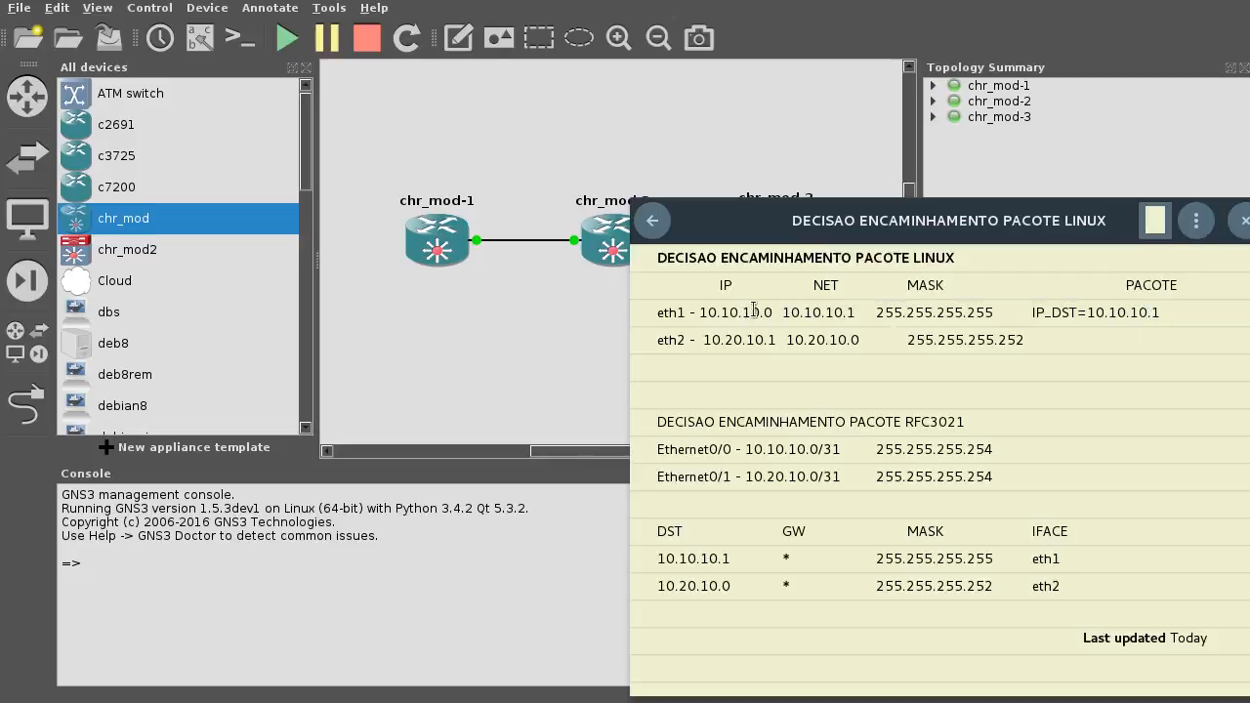
left_click_drag(697, 311, 770, 312)
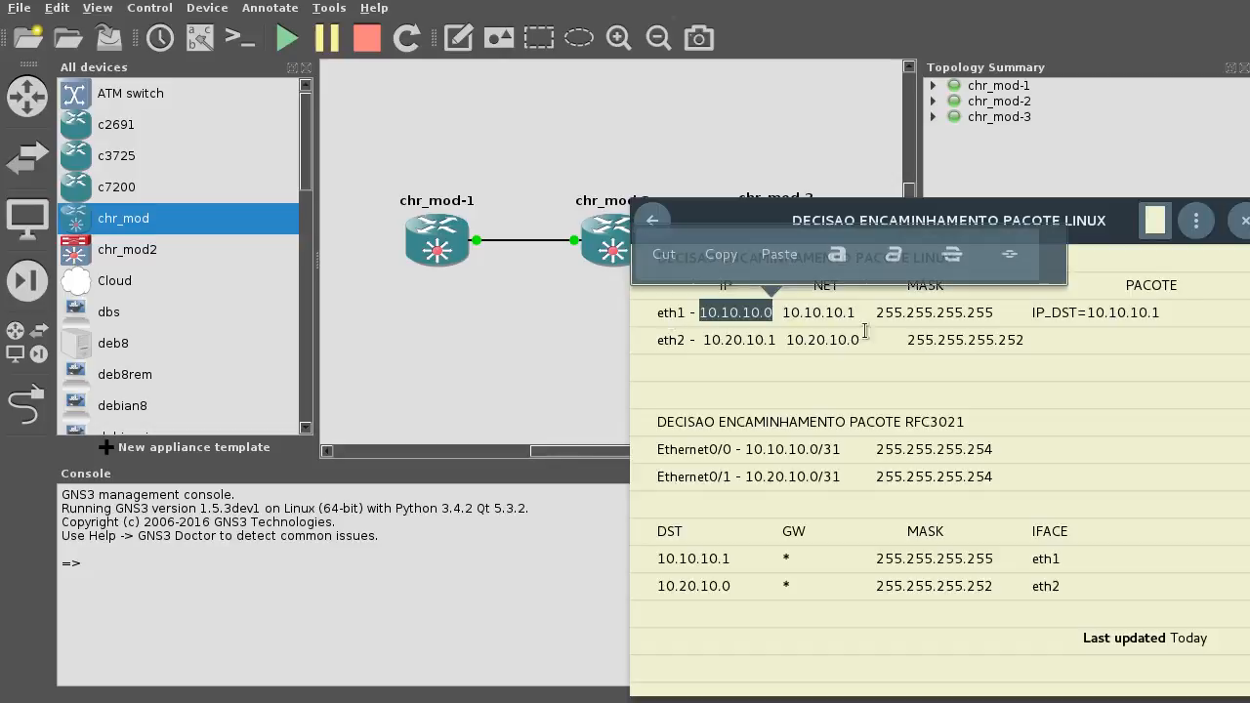
left_click_drag(1163, 312, 1149, 313)
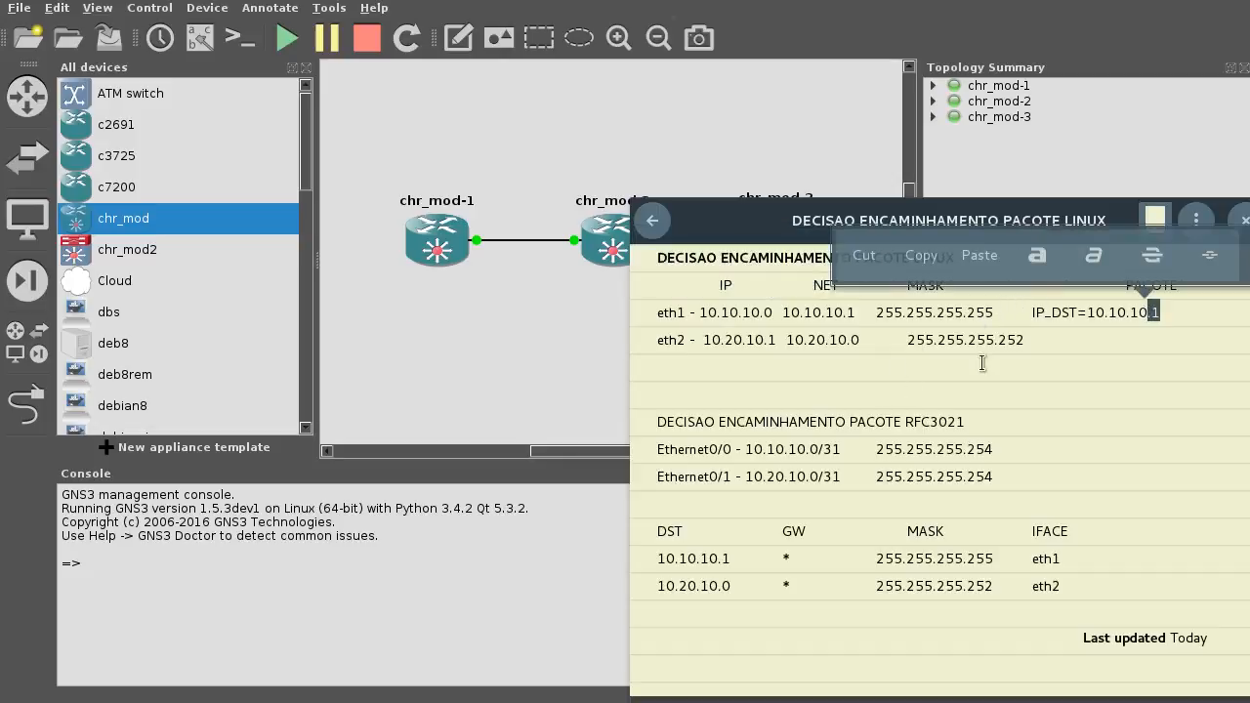
left_click_drag(994, 313, 882, 311)
left_click(953, 560)
double_click(953, 560)
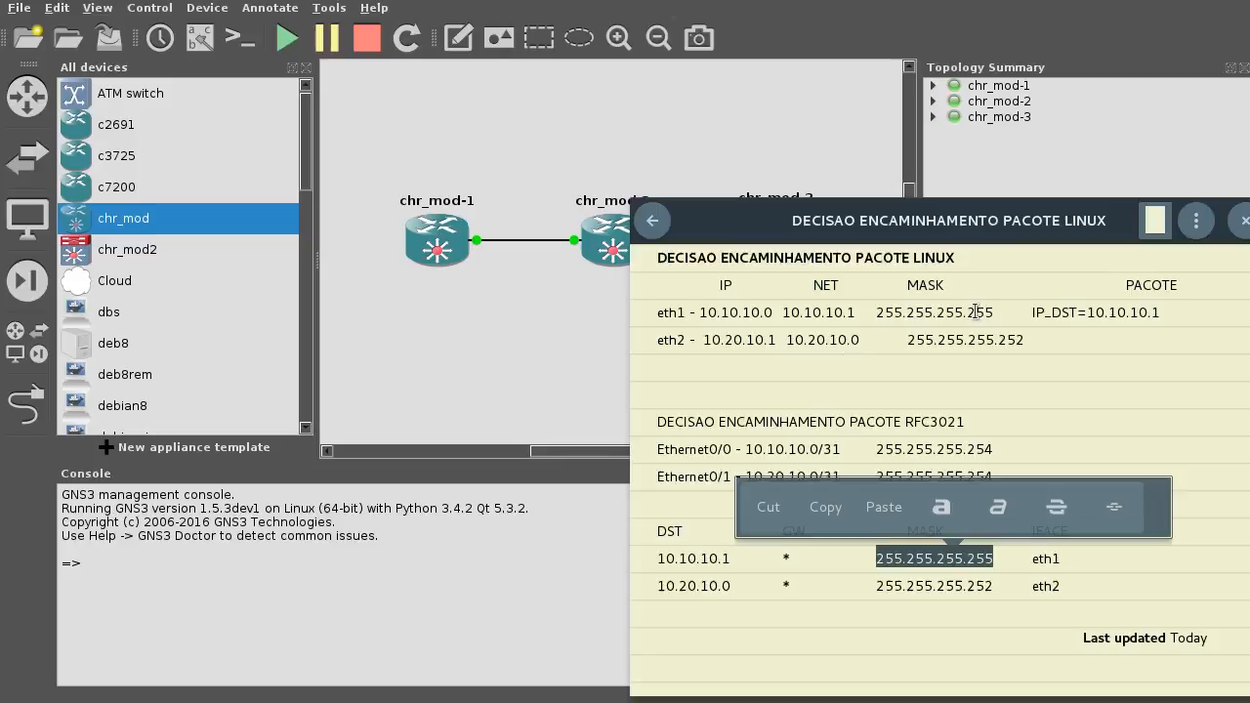
left_click_drag(994, 313, 964, 313)
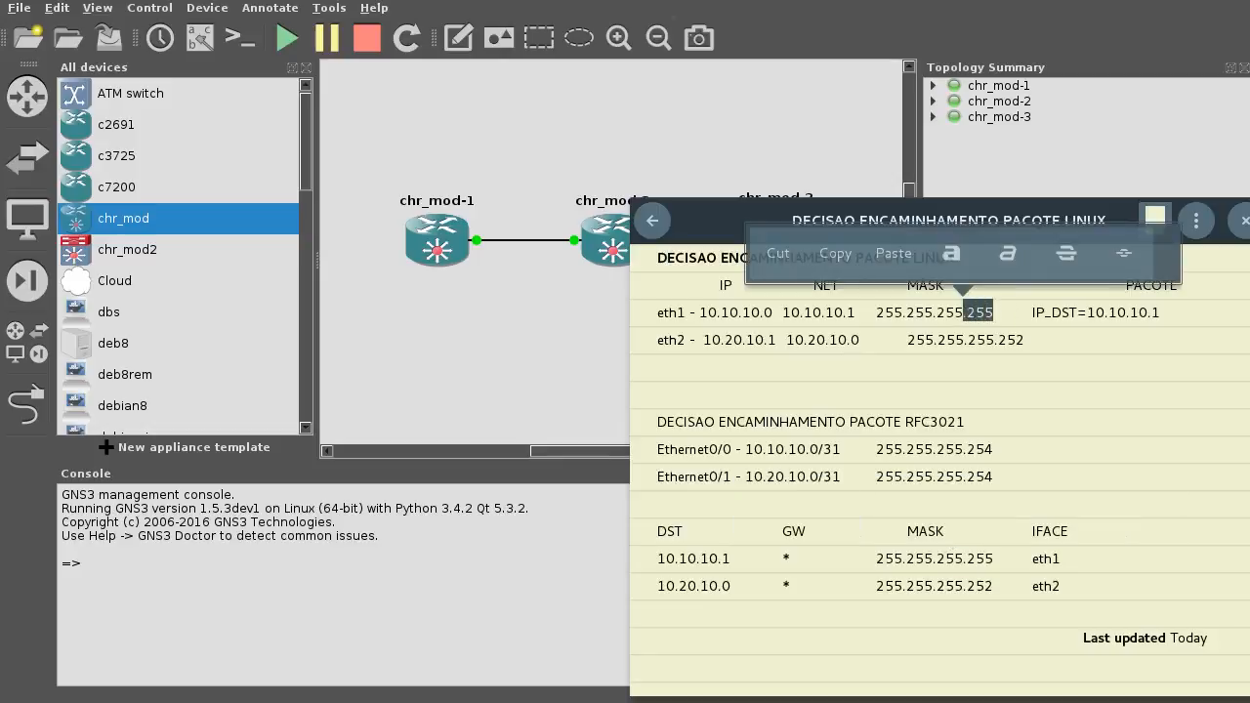
left_click_drag(1087, 312, 1162, 313)
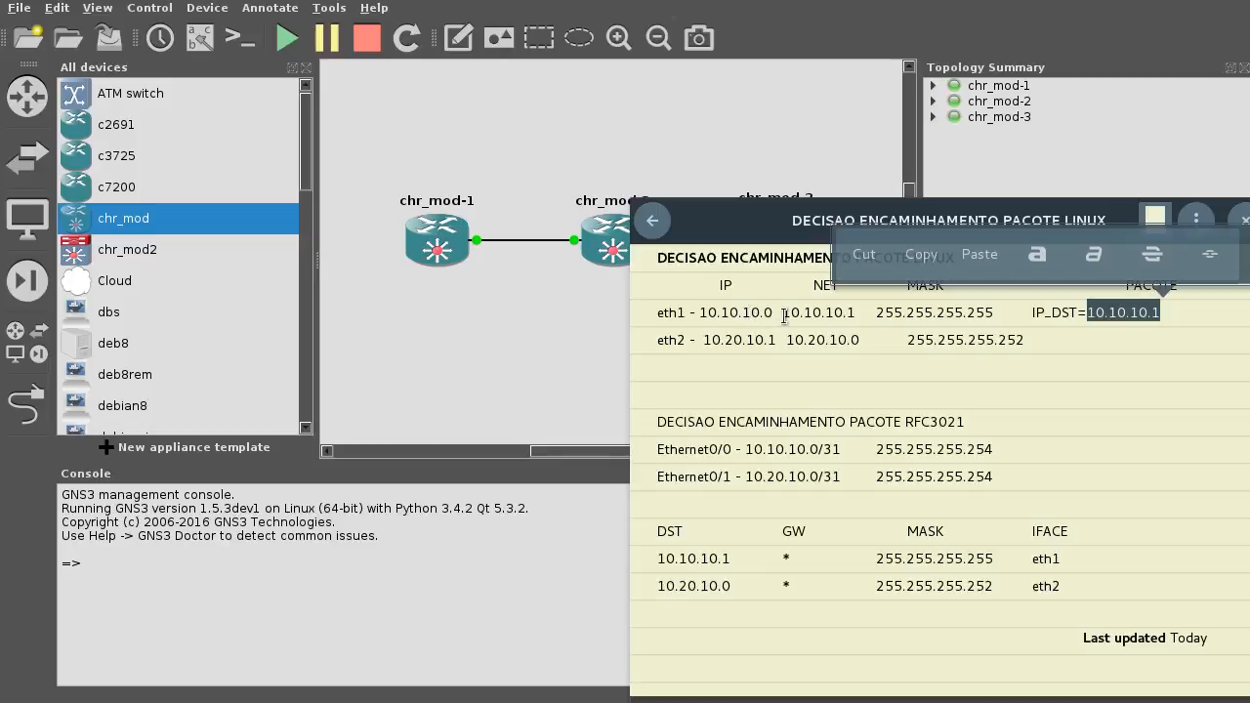
left_click_drag(778, 312, 693, 312)
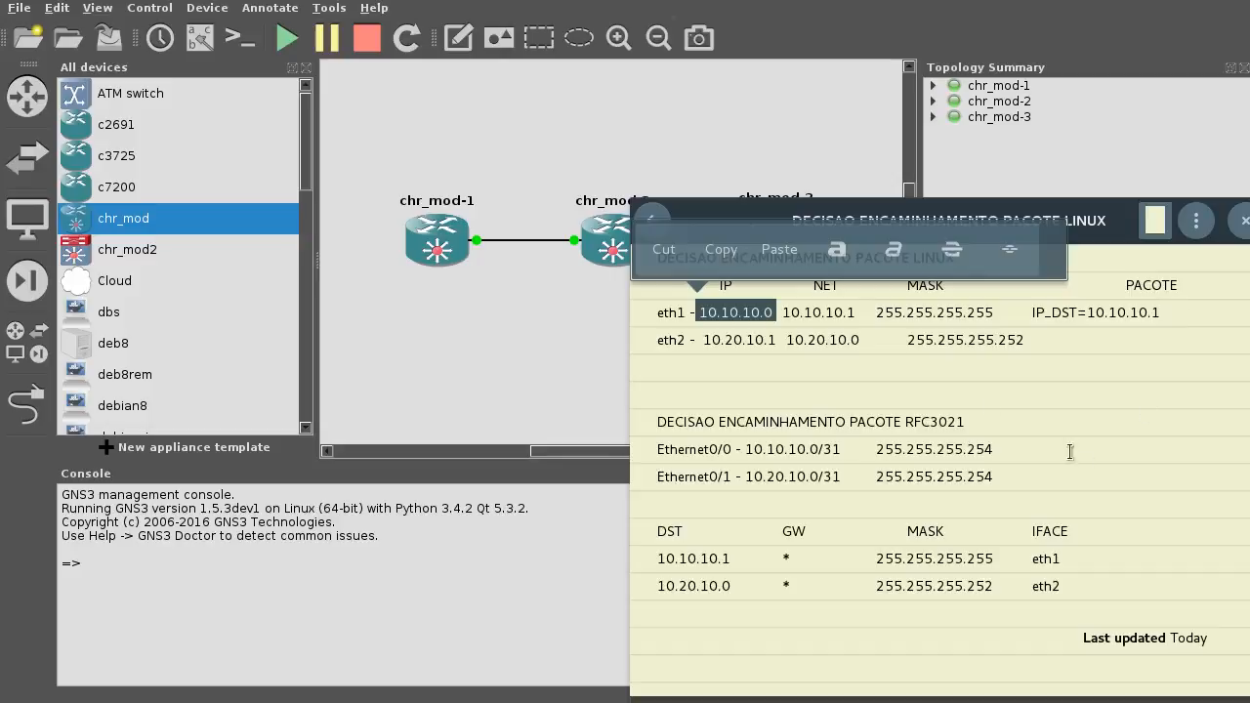
left_click(964, 397)
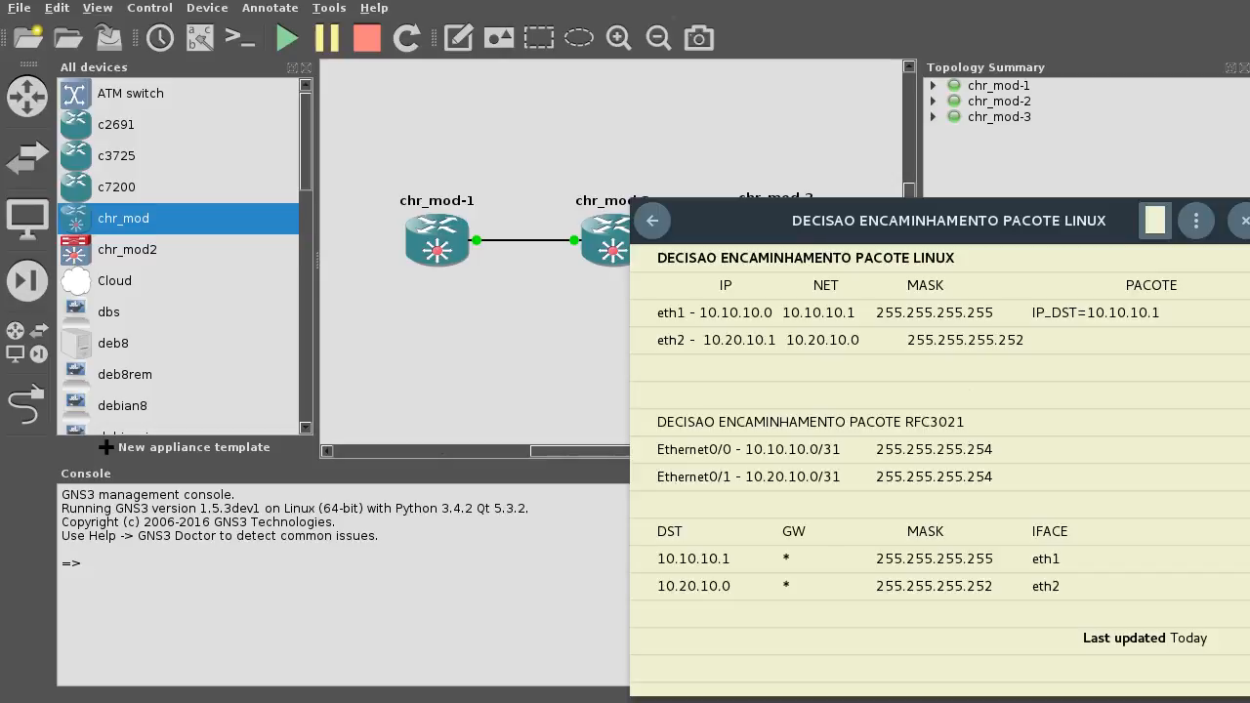
- Switch to the chr_mod-1 console, print its IPv4 addresses from the ip address level, and return to the root level
key("alt+Tab")
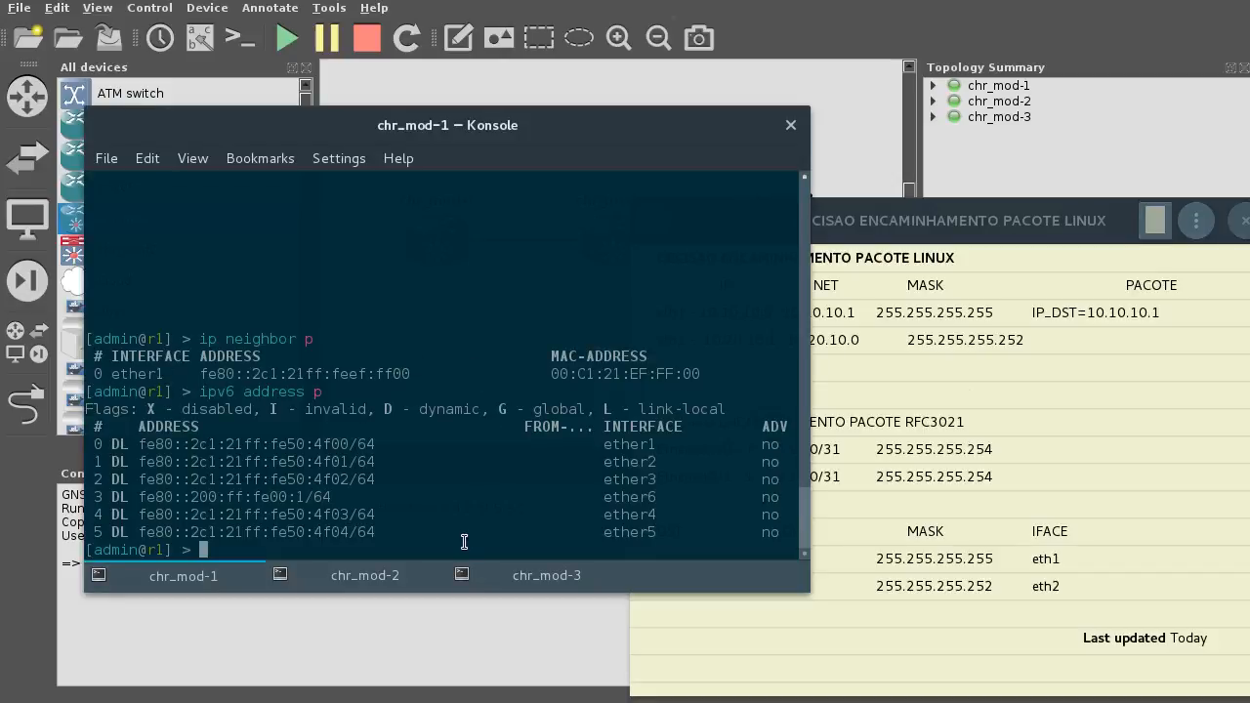
type("ip addr")
key("Return")
type("p")
key("Return")
type("/")
key("Return")
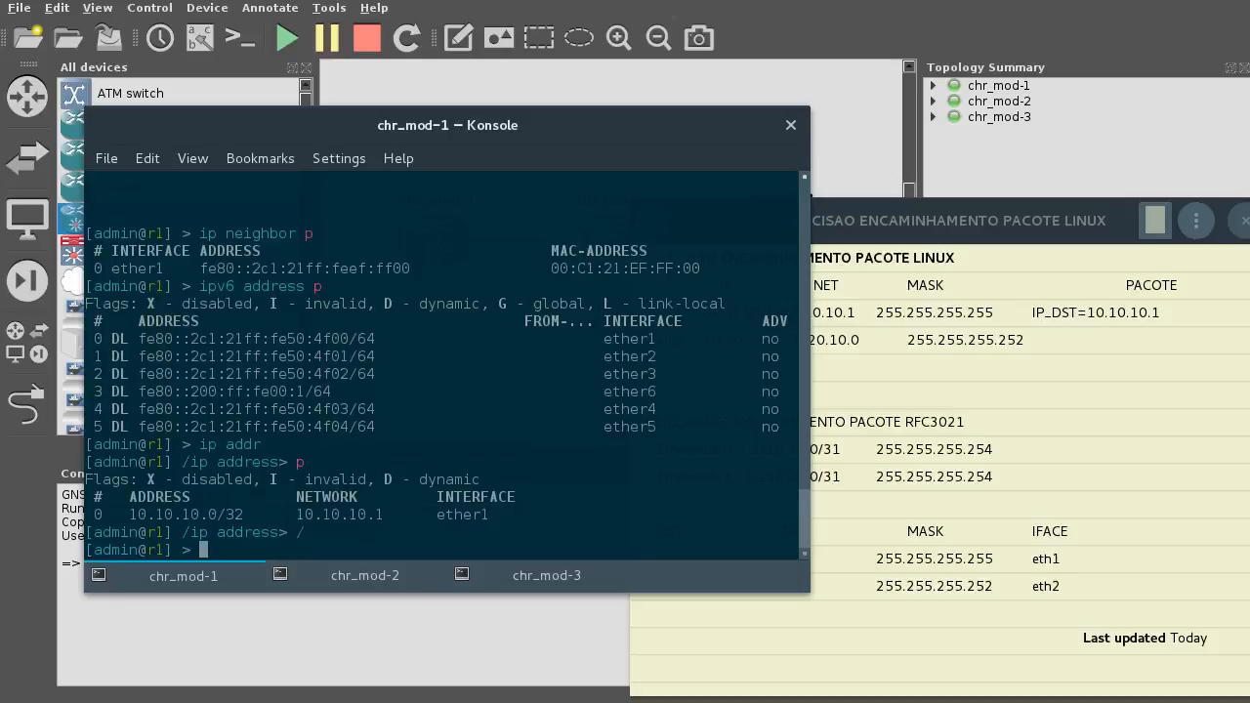
- Print the IPv4 addresses of router r2 in the chr_mod-2 console session
key("shift+Right")
type("ip ad")
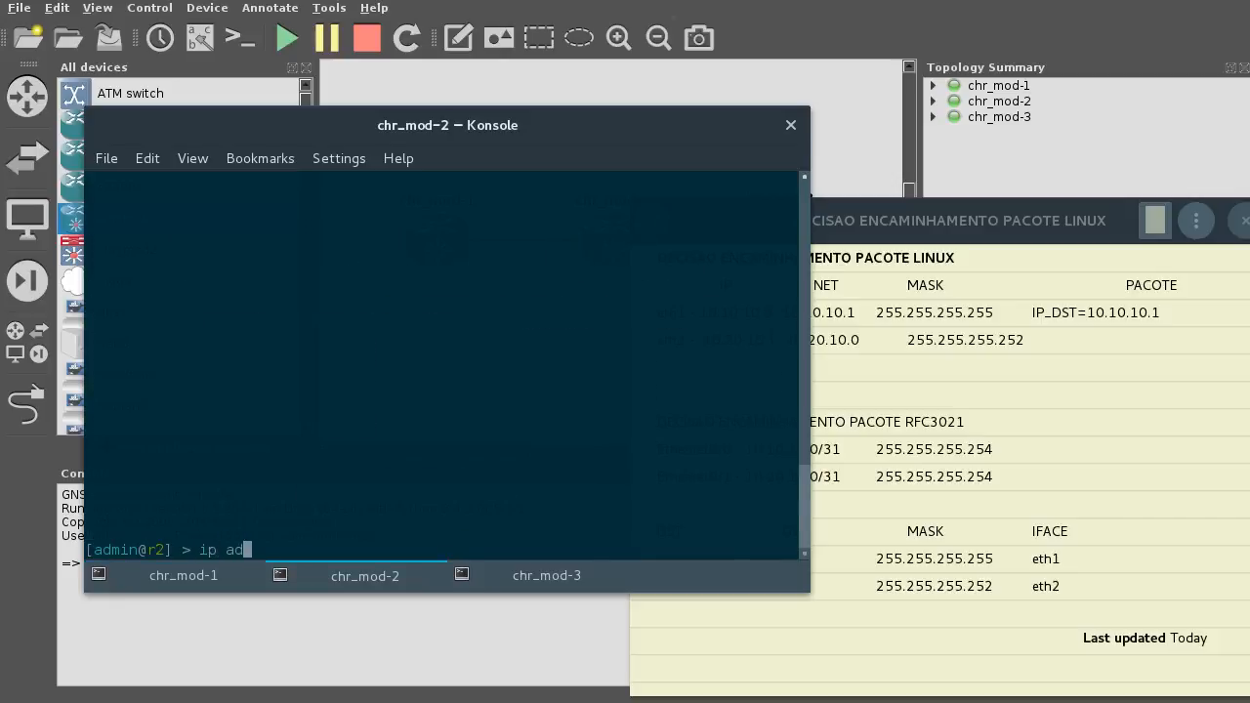
type("d pr")
key("Return")
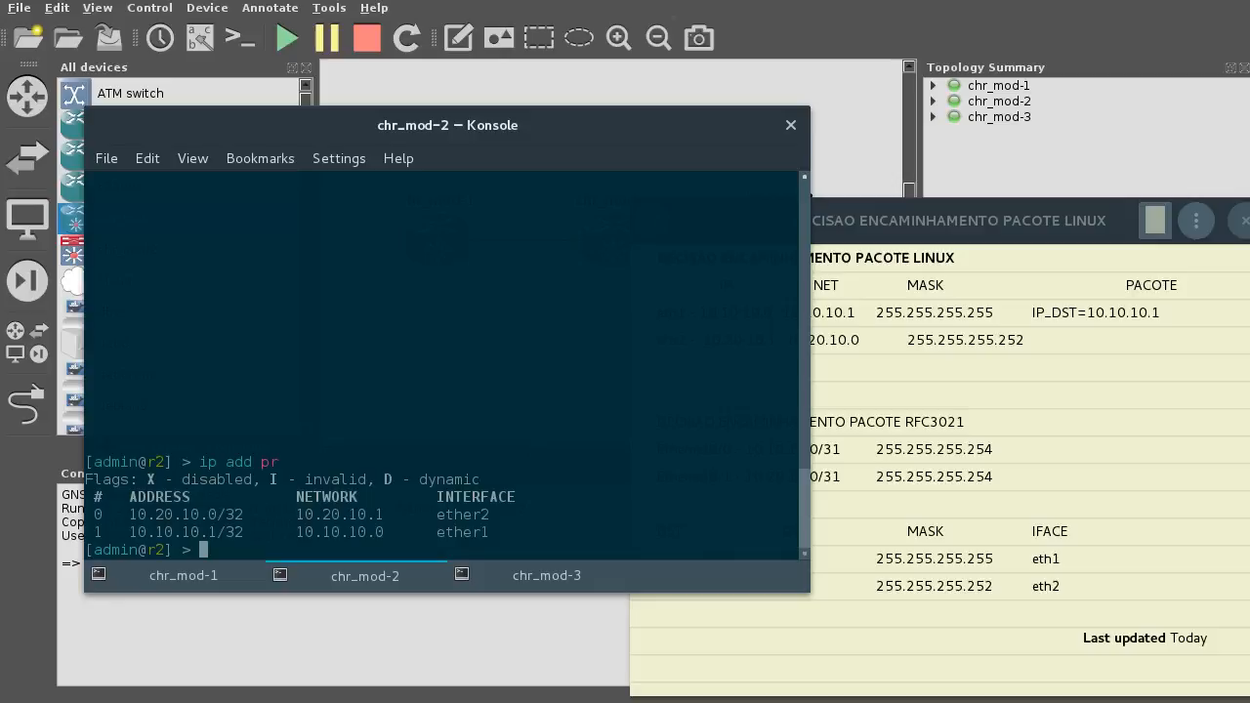
- Print the IPv4 addresses of router r3 in the chr_mod-3 session, and return to the chr_mod-1 session
key("shift+Right")
type("ip addr p")
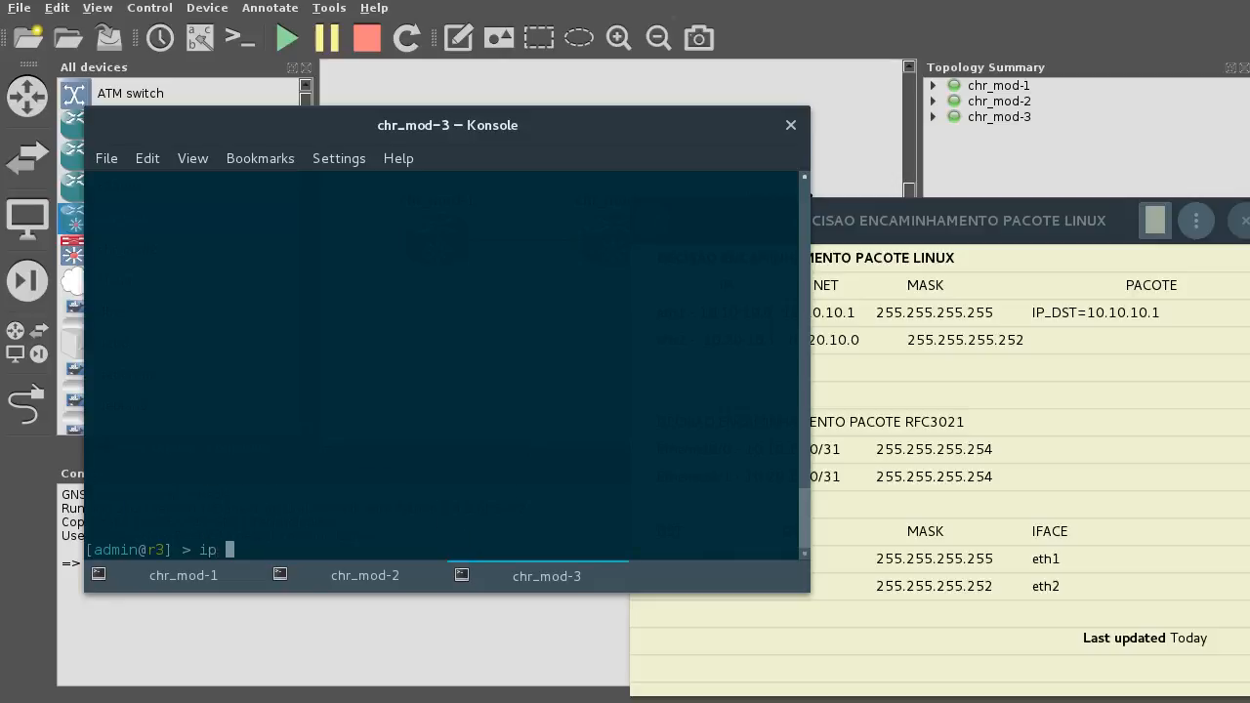
key("Return")
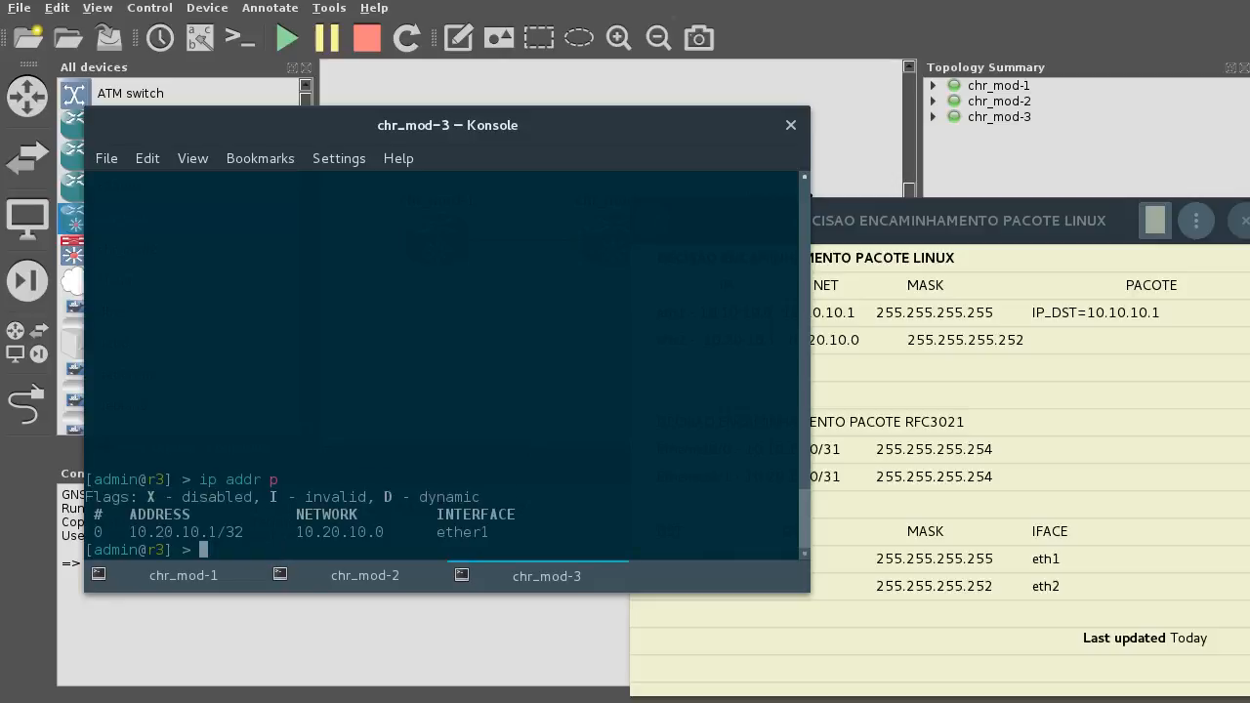
key("shift+Left")
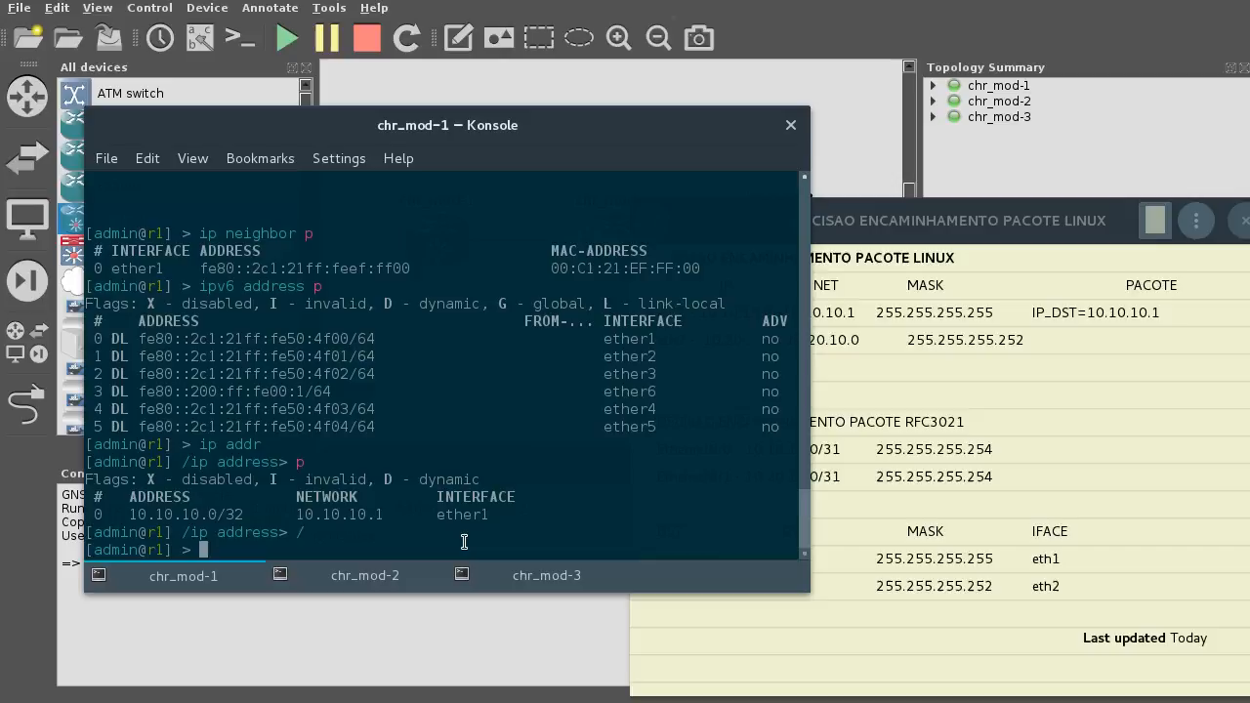
- Check the address of ether2 on router r2 in the chr_mod-2 session's printed address list
key("shift+Right")
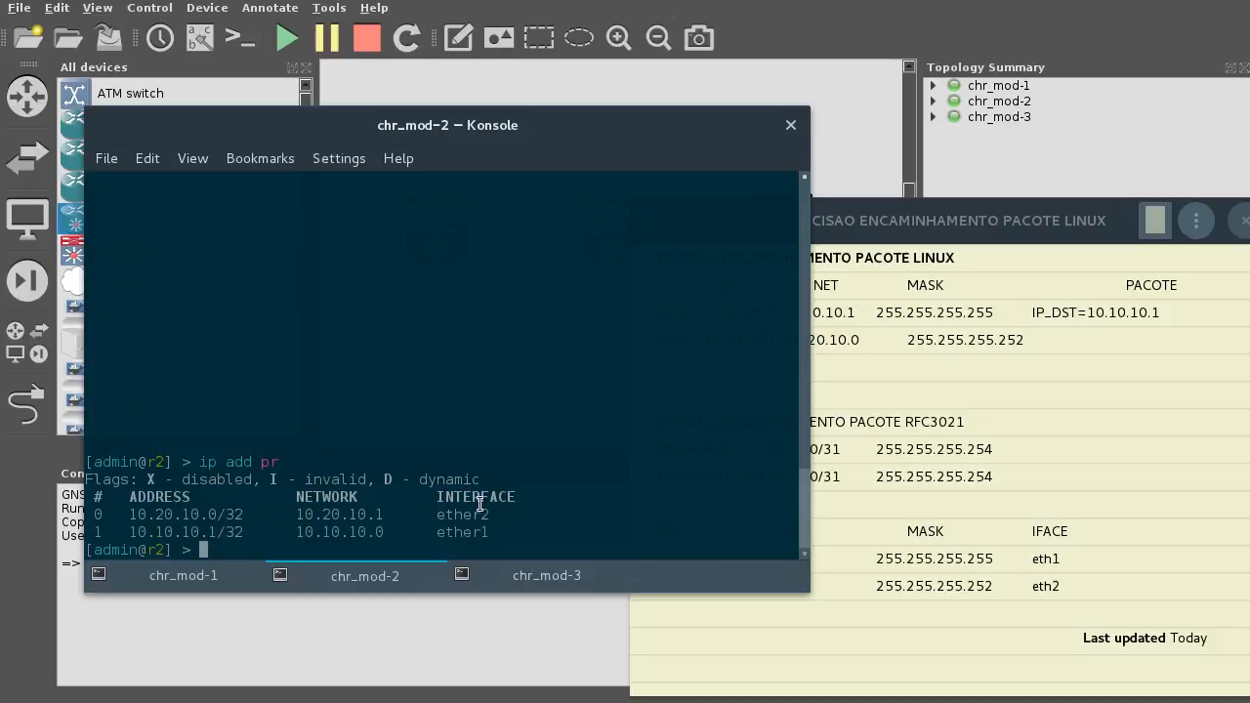
left_click_drag(494, 145, 508, 172)
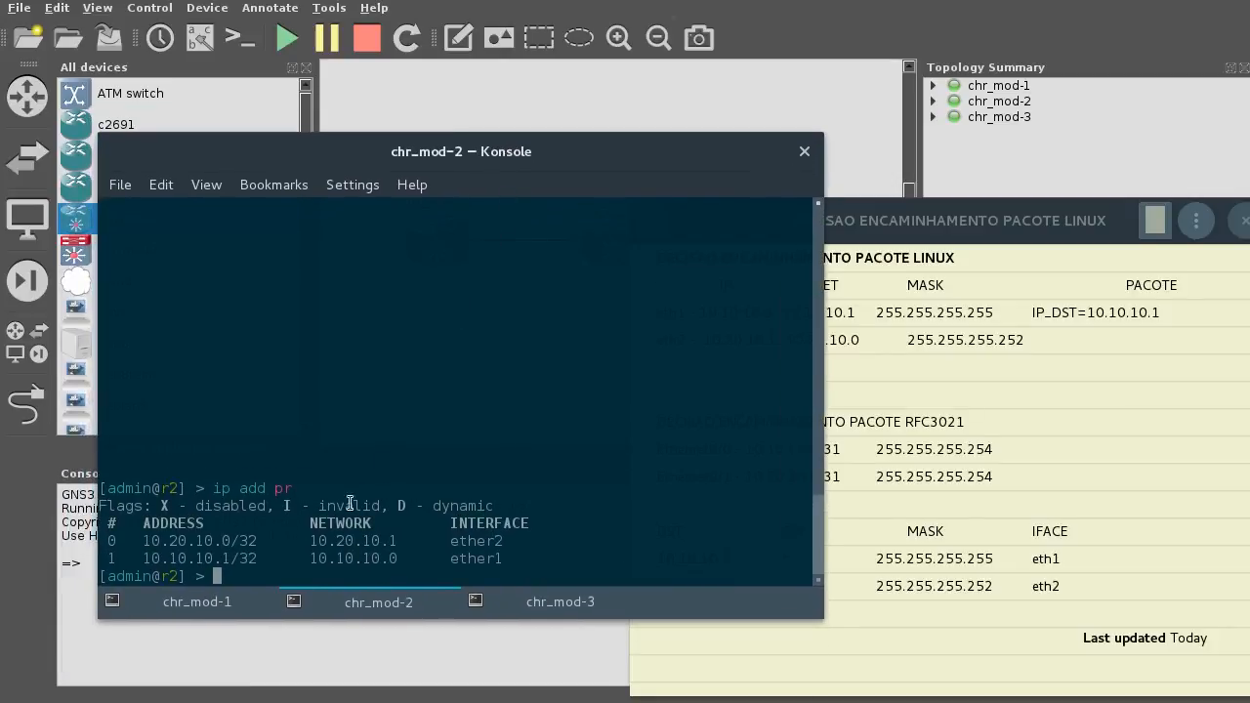
left_click_drag(140, 540, 234, 538)
left_click(229, 539)
left_click(216, 566)
- Return to the chr_mod-1 session and compare ether1's /32 address with its network address
left_click(197, 602)
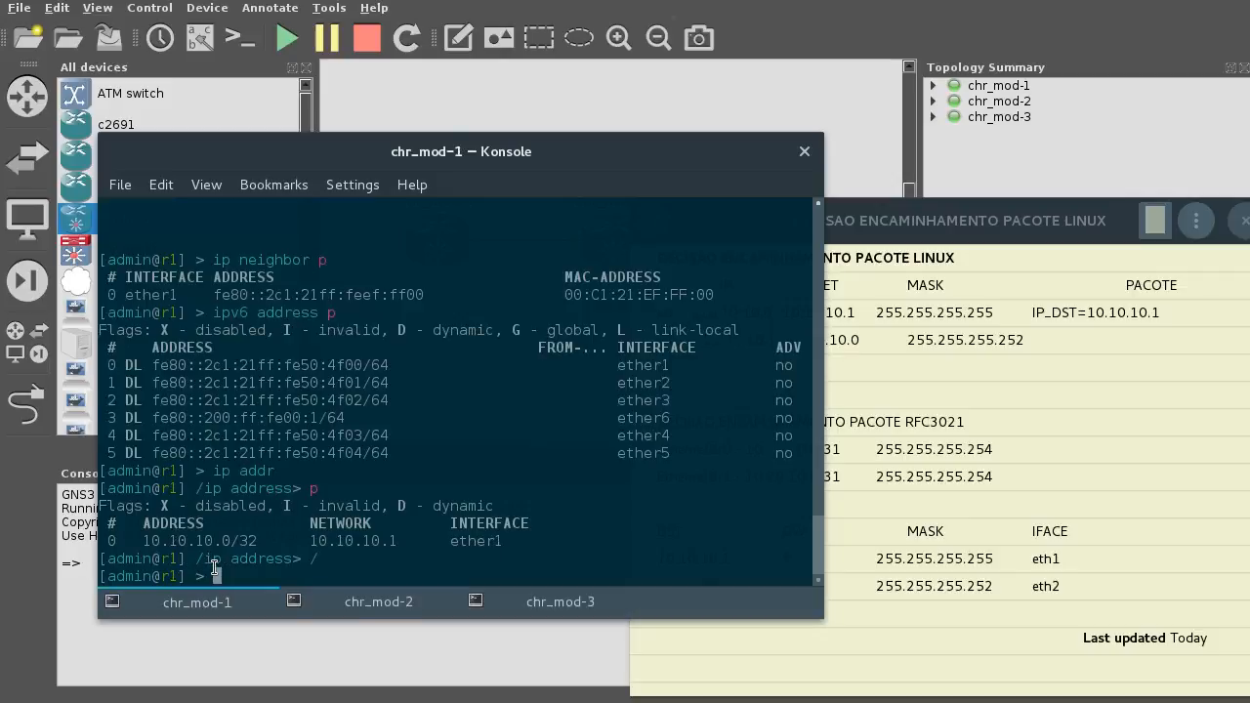
left_click_drag(143, 539, 389, 543)
left_click(314, 539)
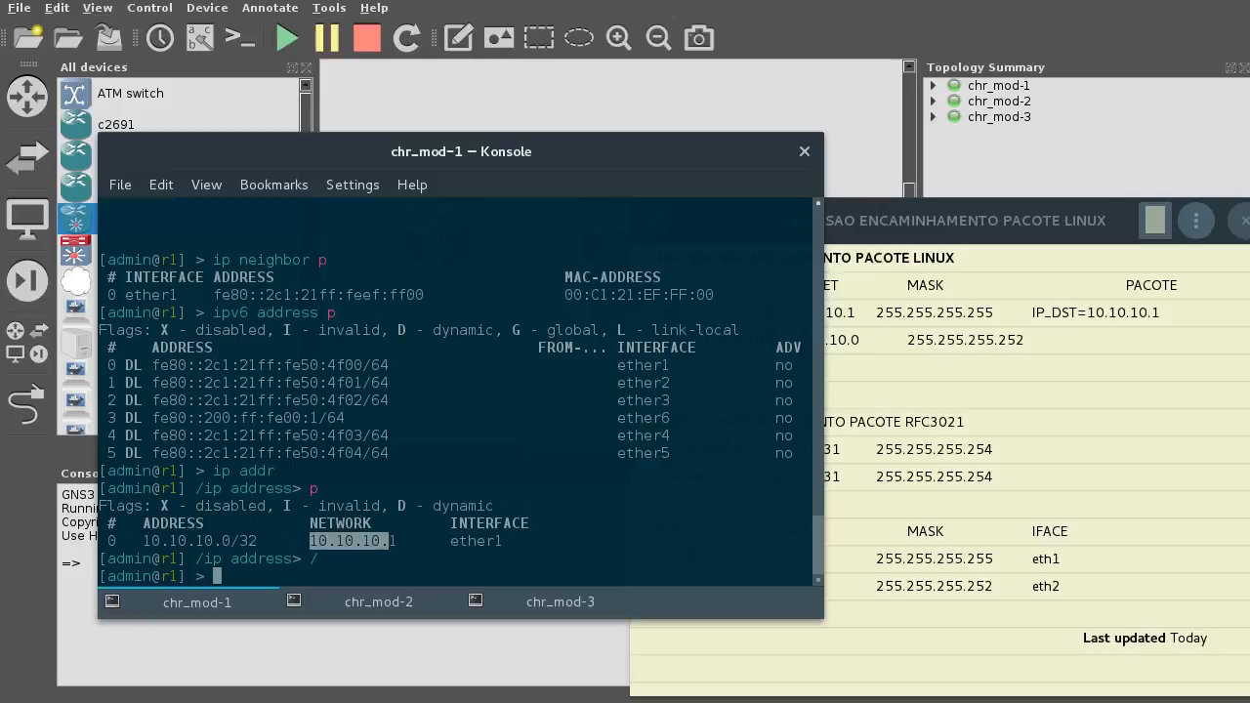
left_click_drag(257, 540, 147, 540)
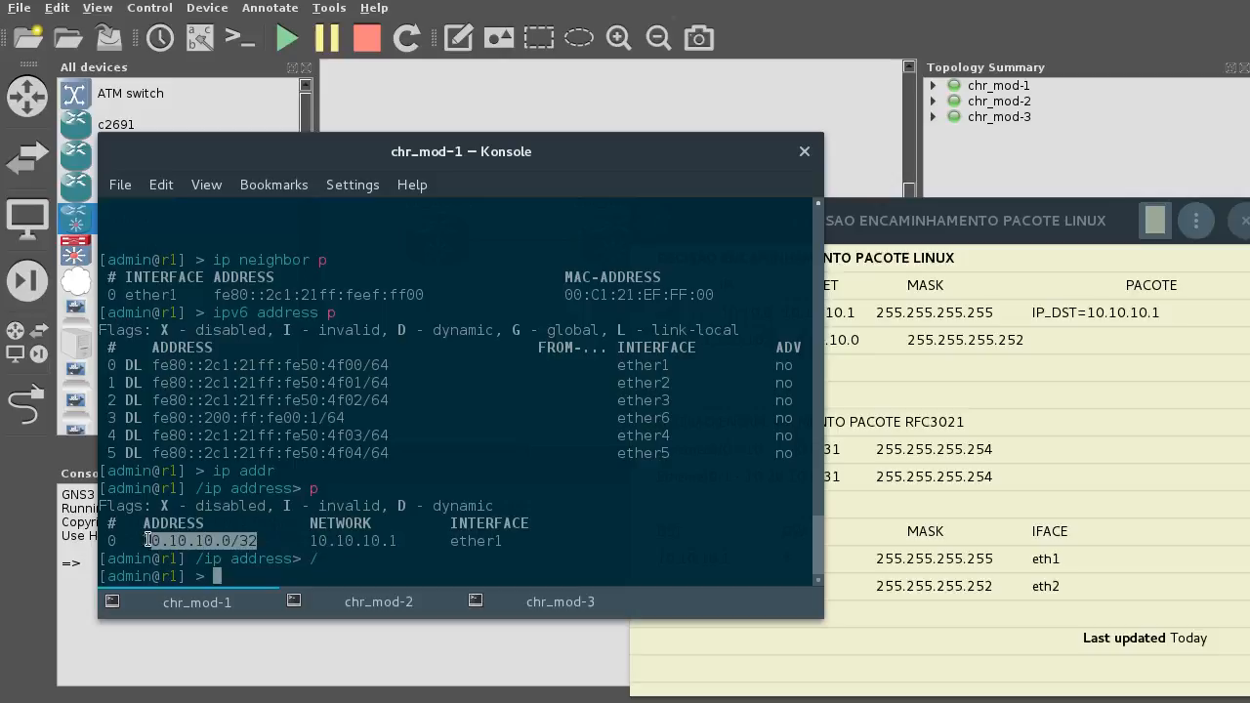
left_click(314, 542)
left_click_drag(314, 542, 398, 536)
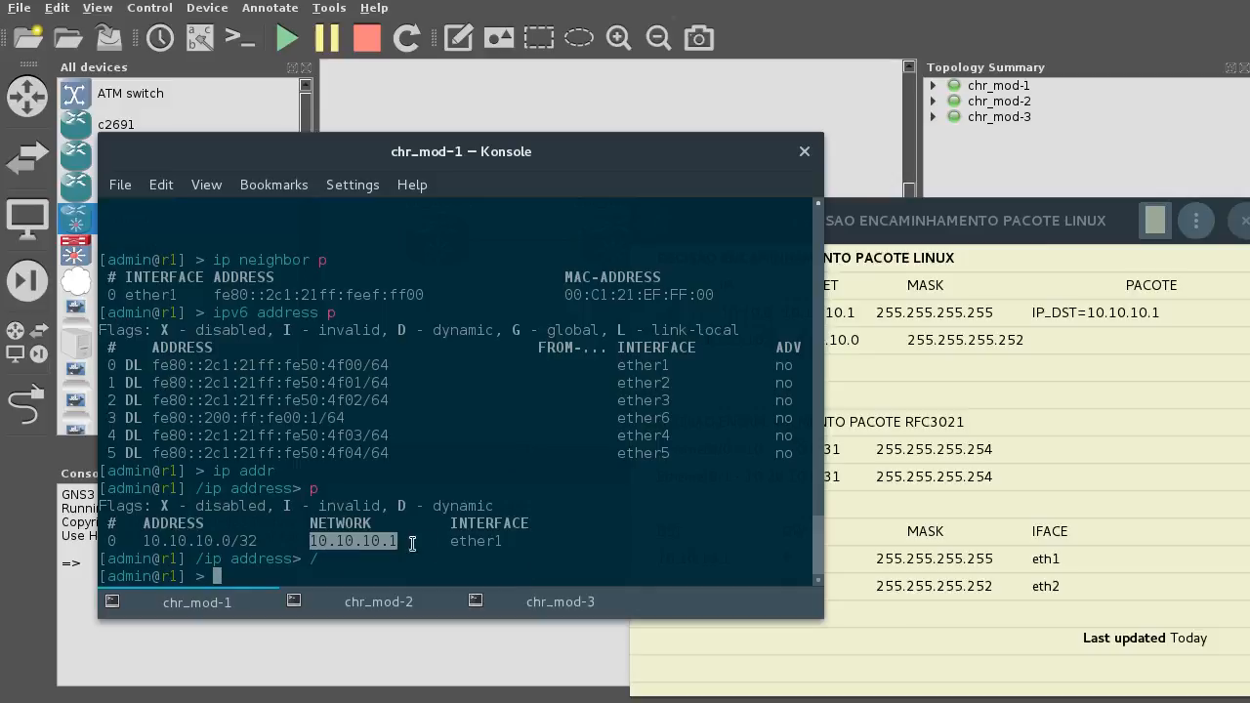
- Print router r1's IPv4 routing table and check the connected route's destination and its gateway interface
type("ip route p")
key("Return")
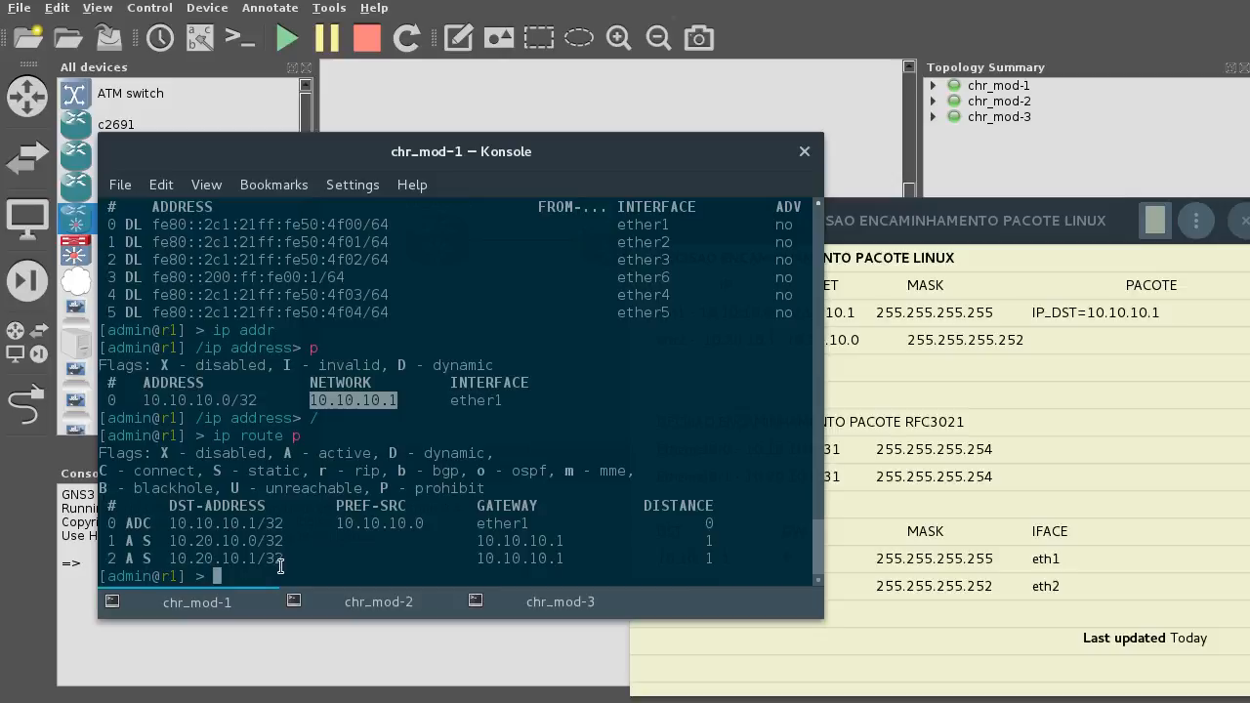
left_click_drag(257, 525, 168, 518)
left_click(525, 525)
left_click_drag(526, 525, 478, 525)
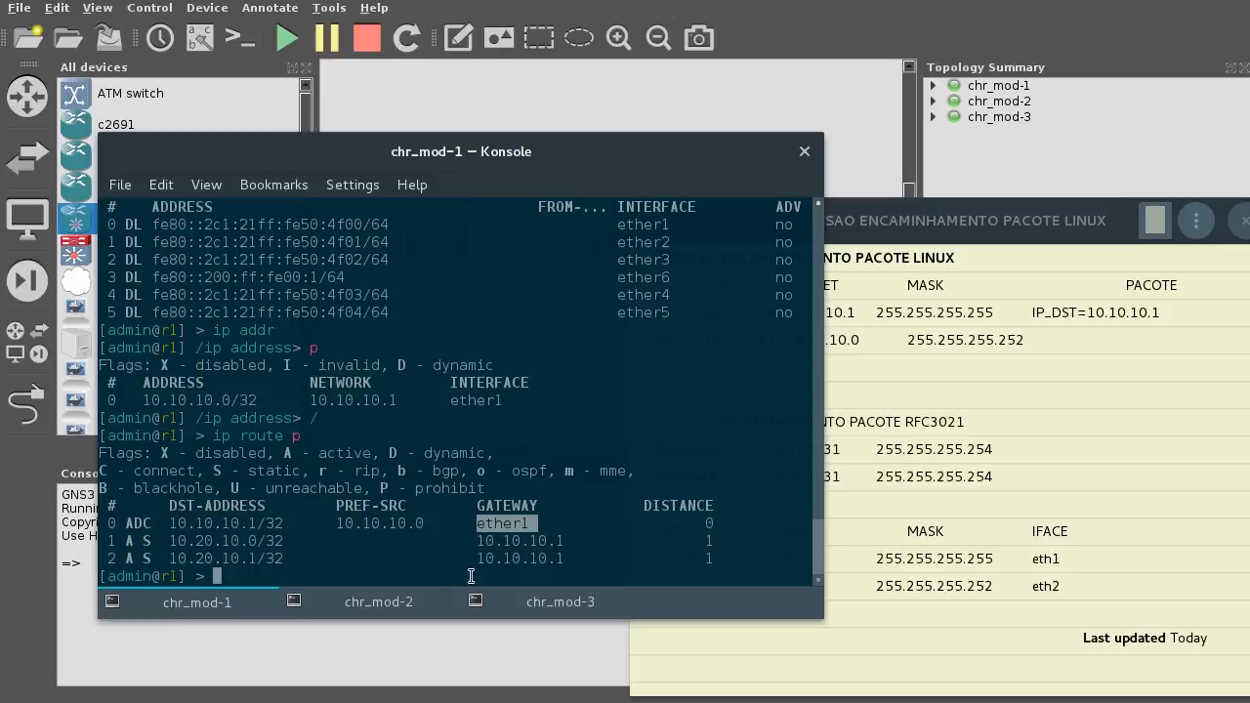
left_click(377, 553)
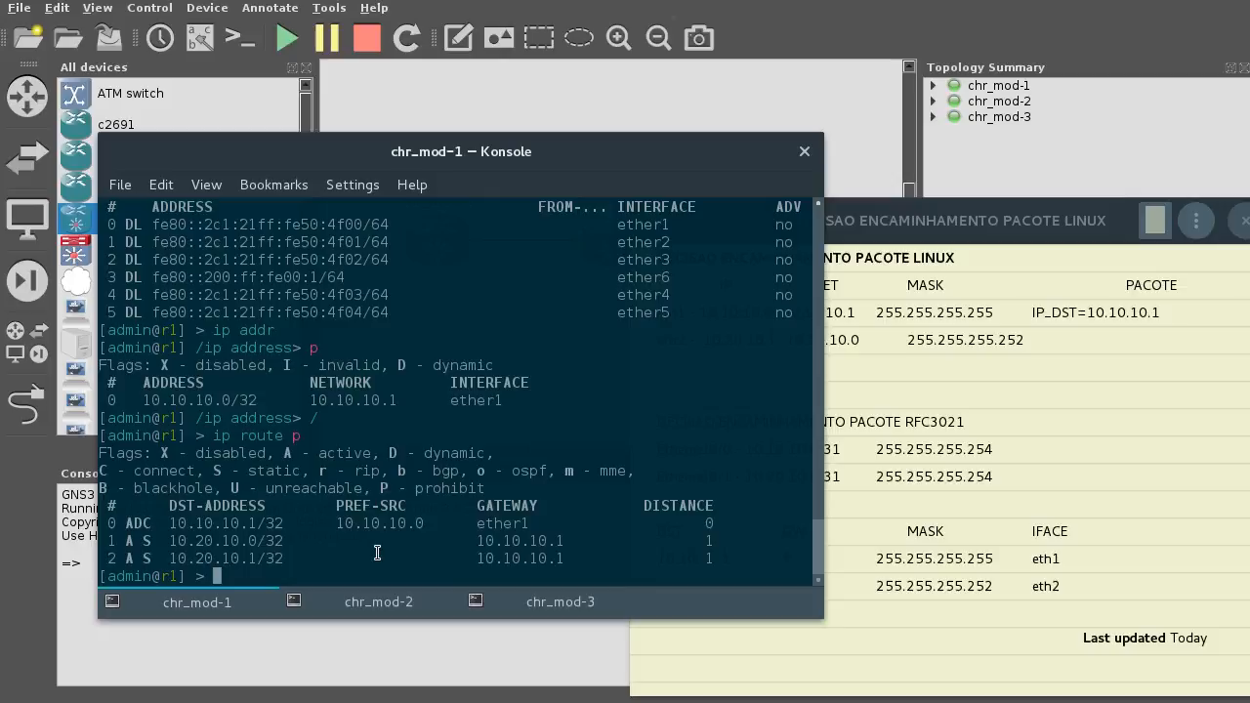
- Review the printed addresses in the chr_mod-2 and chr_mod-3 sessions, and return to the chr_mod-1 session
left_click(366, 600)
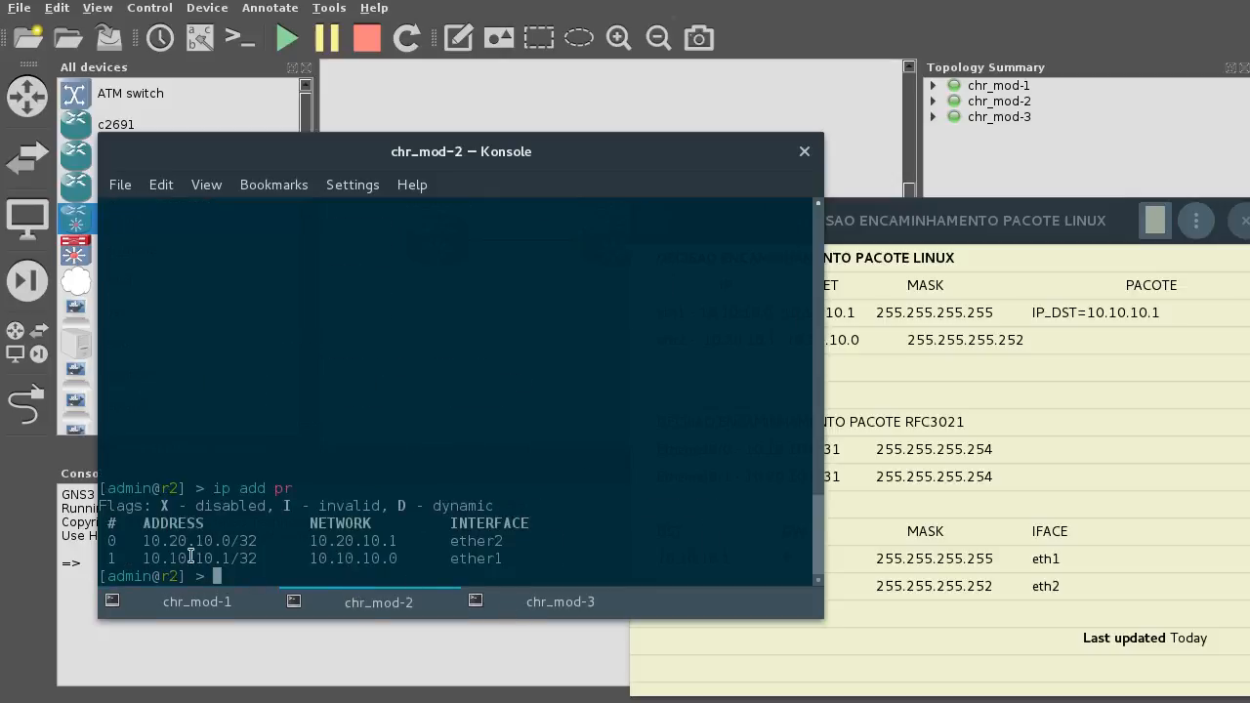
left_click(544, 600)
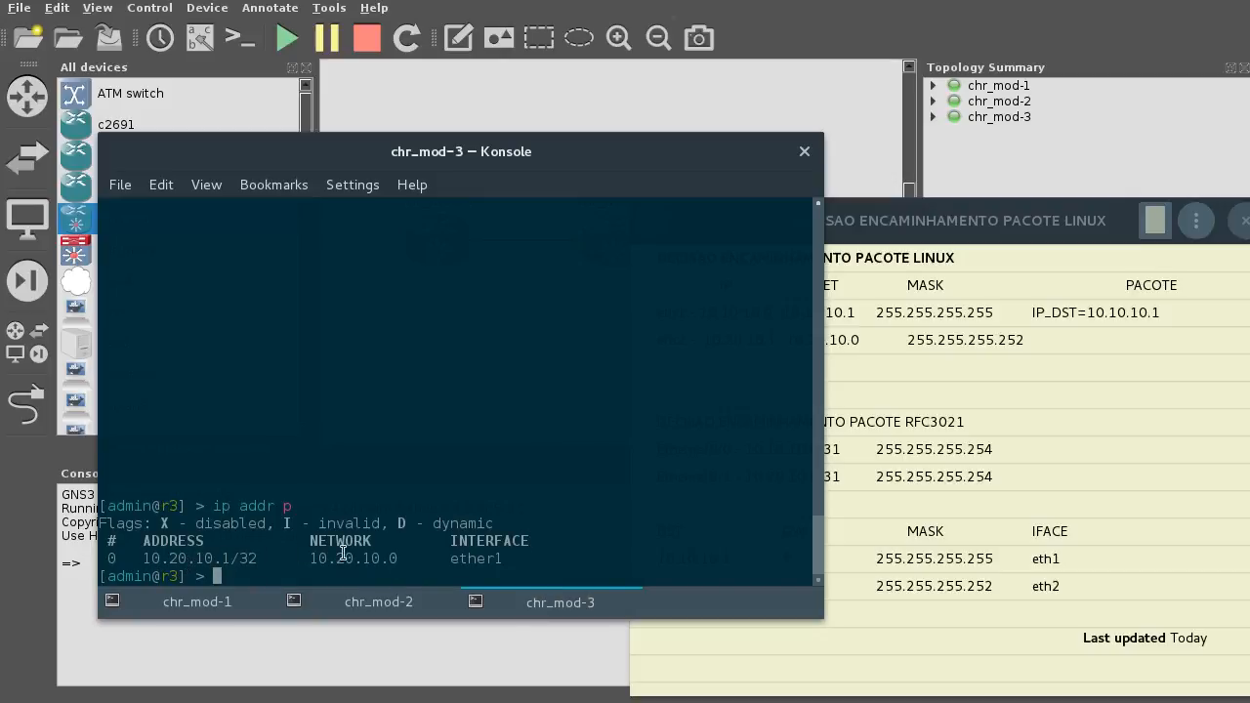
left_click(205, 605)
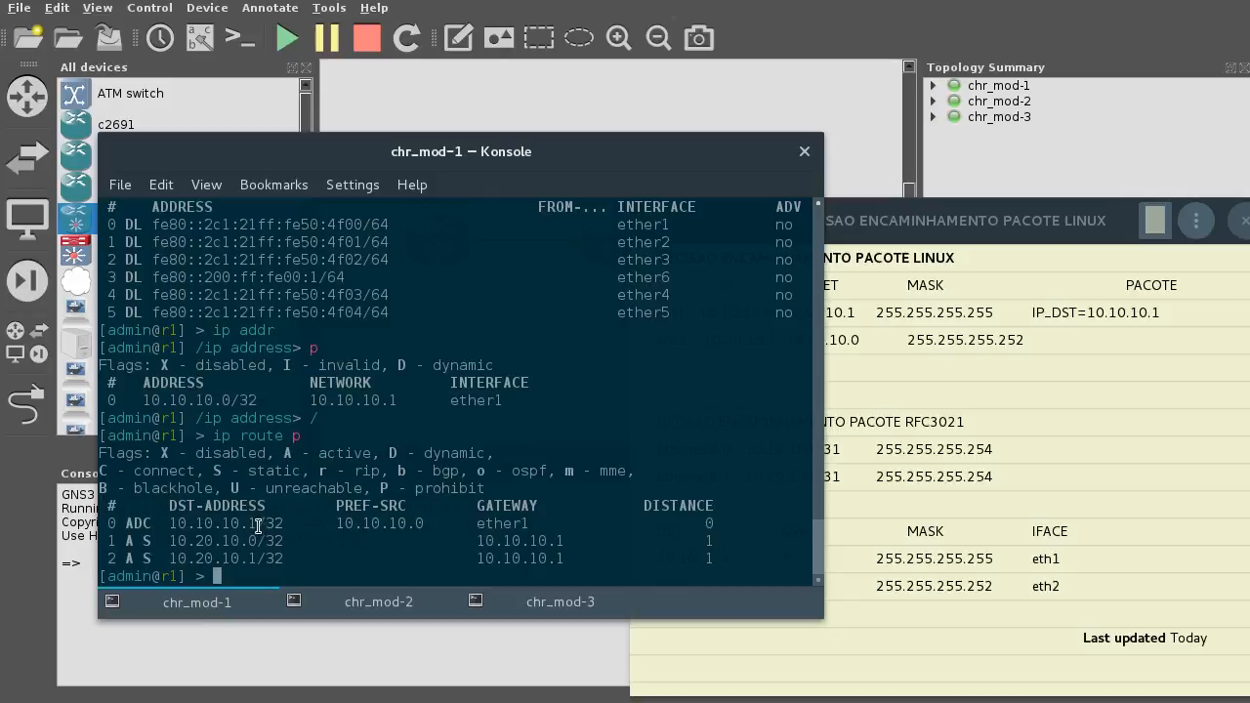
- Examine r1's routing table, comparing the connected destination with the static routes' gateway and their /32 destinations
left_click_drag(257, 524, 158, 524)
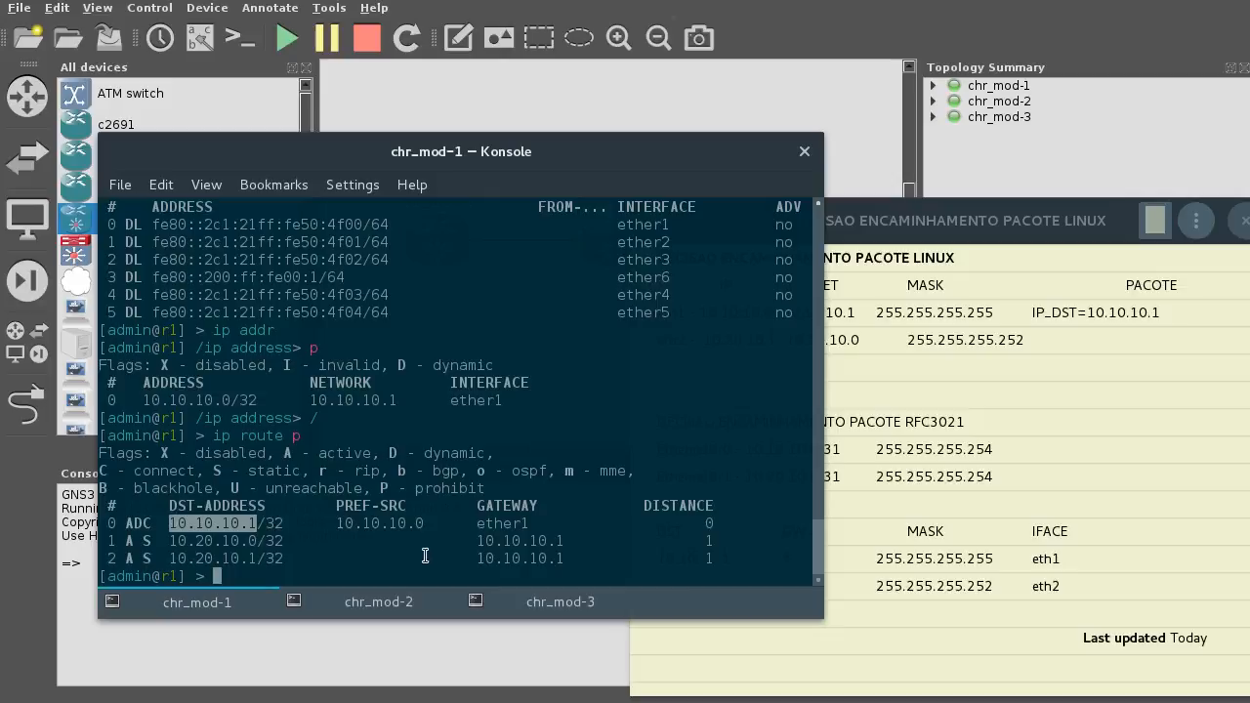
left_click(246, 525)
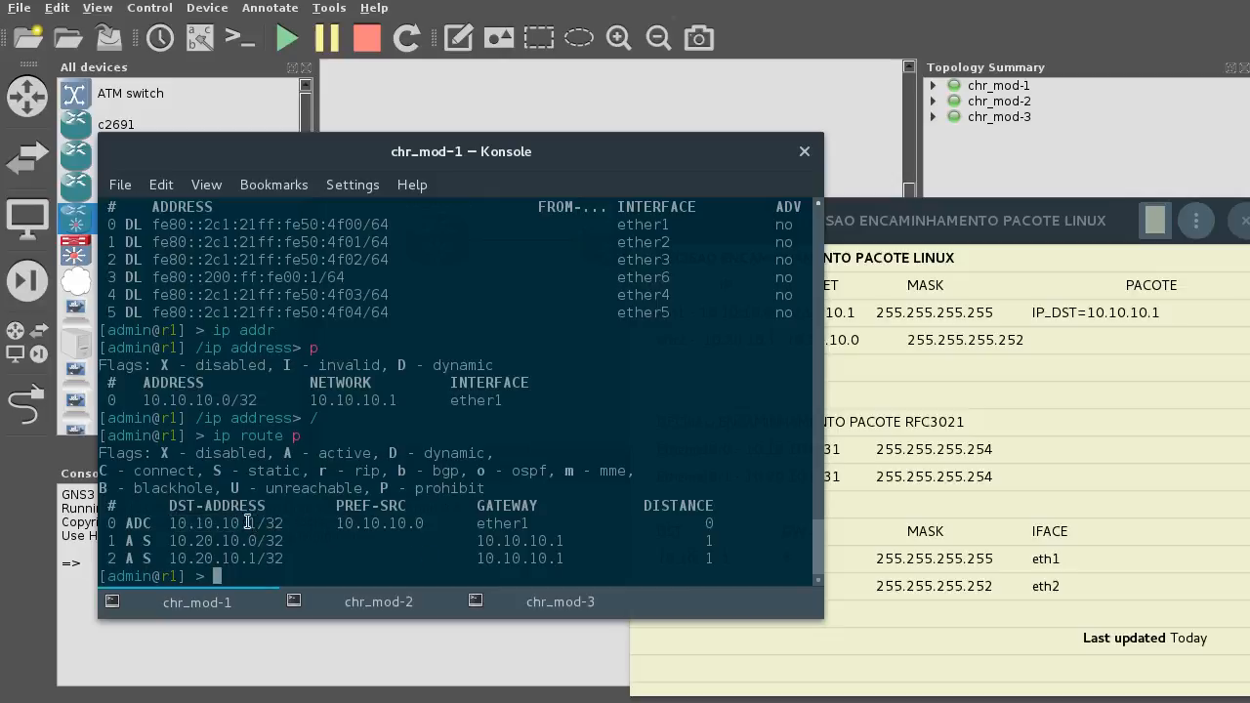
left_click_drag(257, 524, 176, 520)
left_click_drag(564, 541, 478, 542)
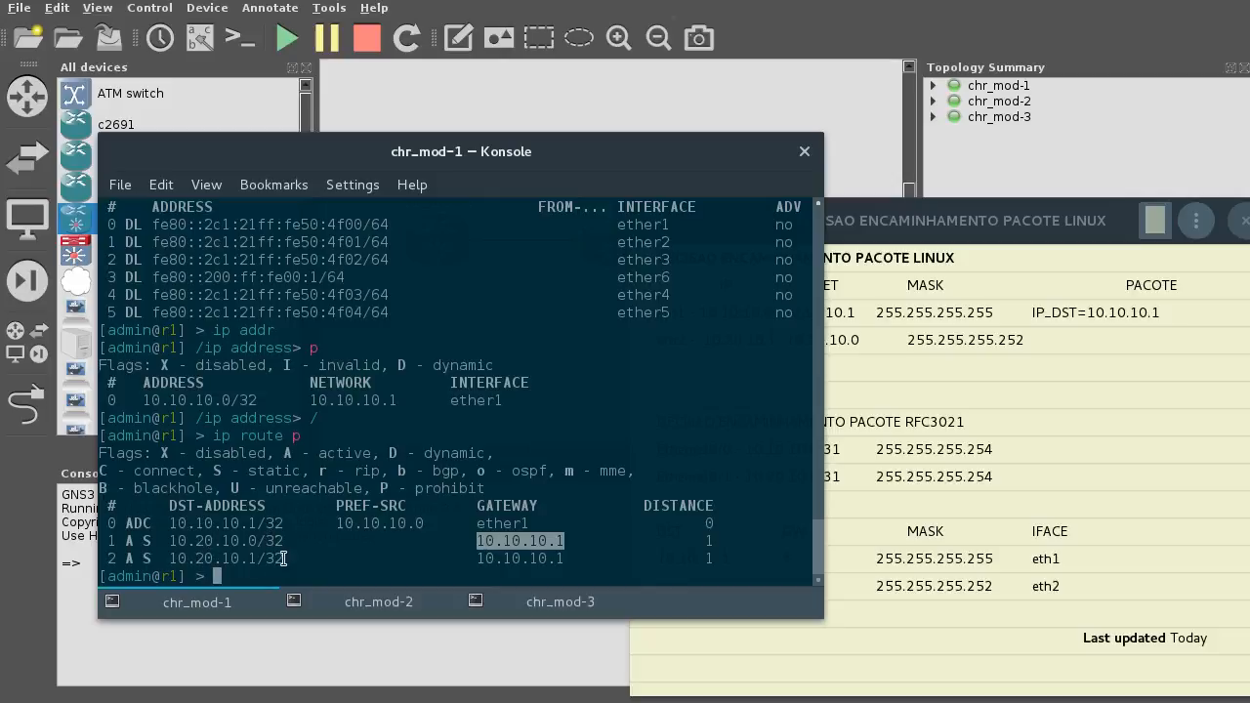
left_click_drag(283, 558, 272, 557)
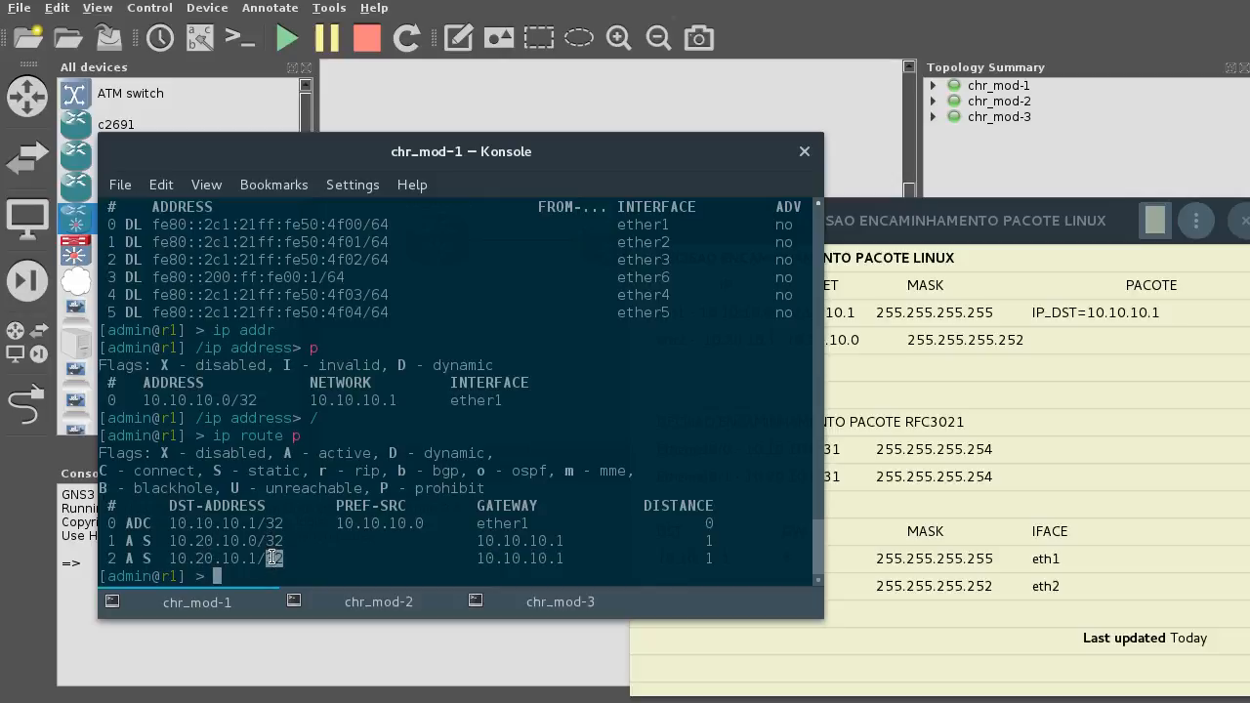
left_click(285, 558)
left_click_drag(168, 543, 273, 543)
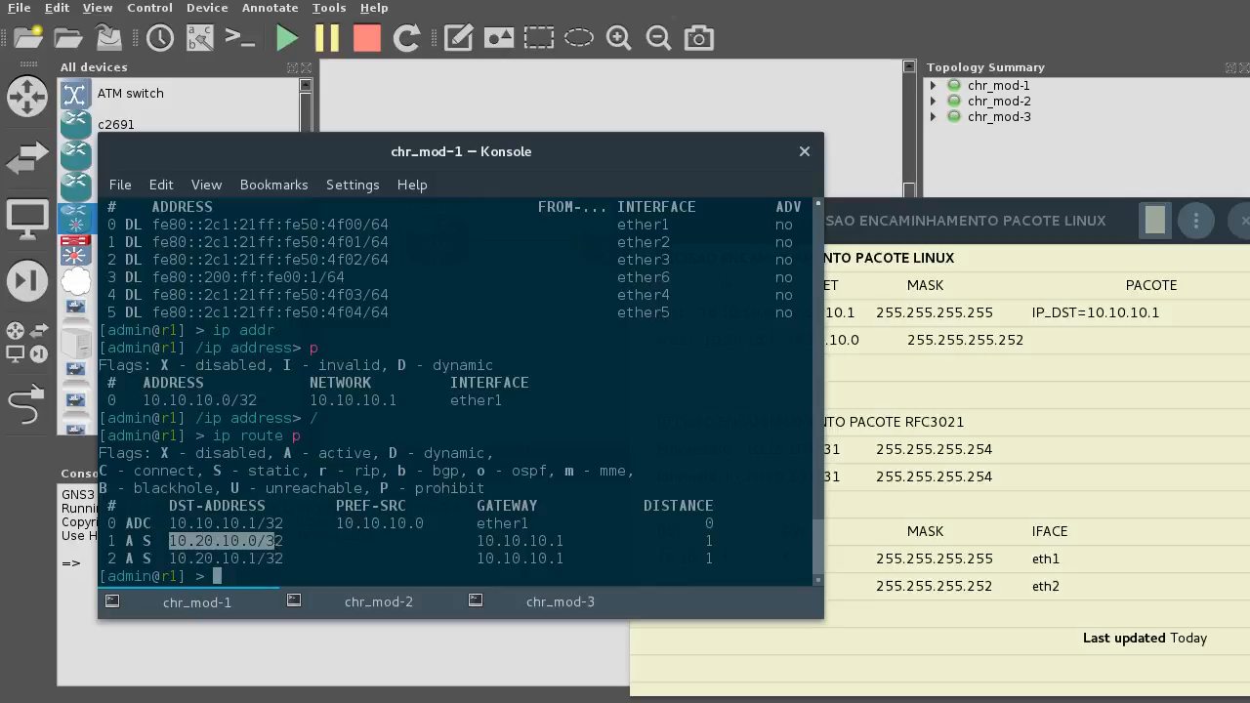
left_click_drag(286, 543, 170, 535)
- Switch to the chr_mod-2 session and print router r2's IPv4 routes from the ip route level
left_click(368, 600)
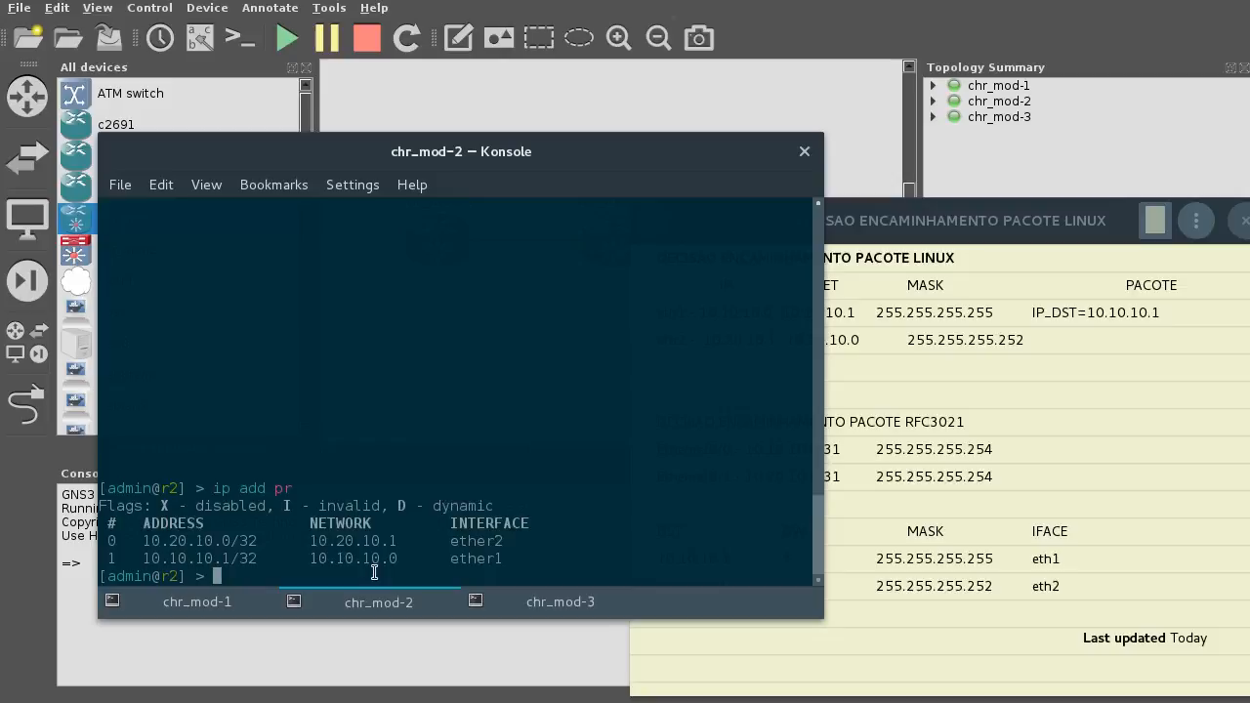
type("ip ro")
key("Return")
type("p")
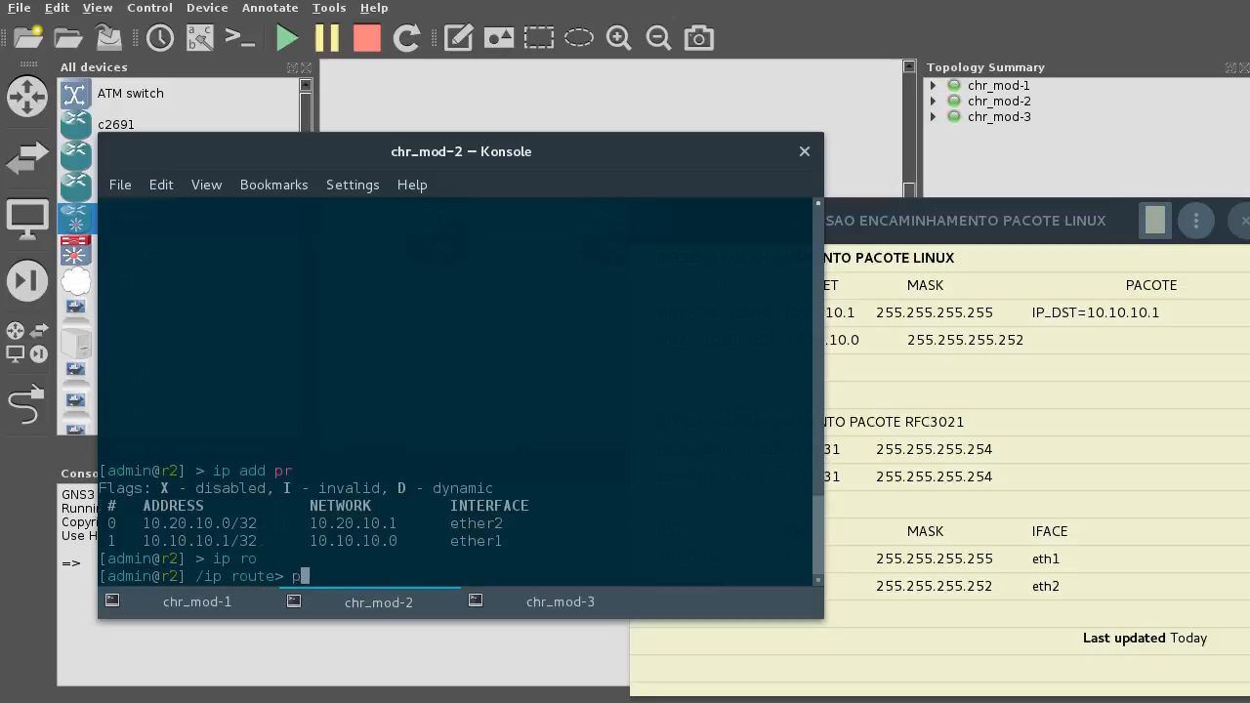
key("Return")
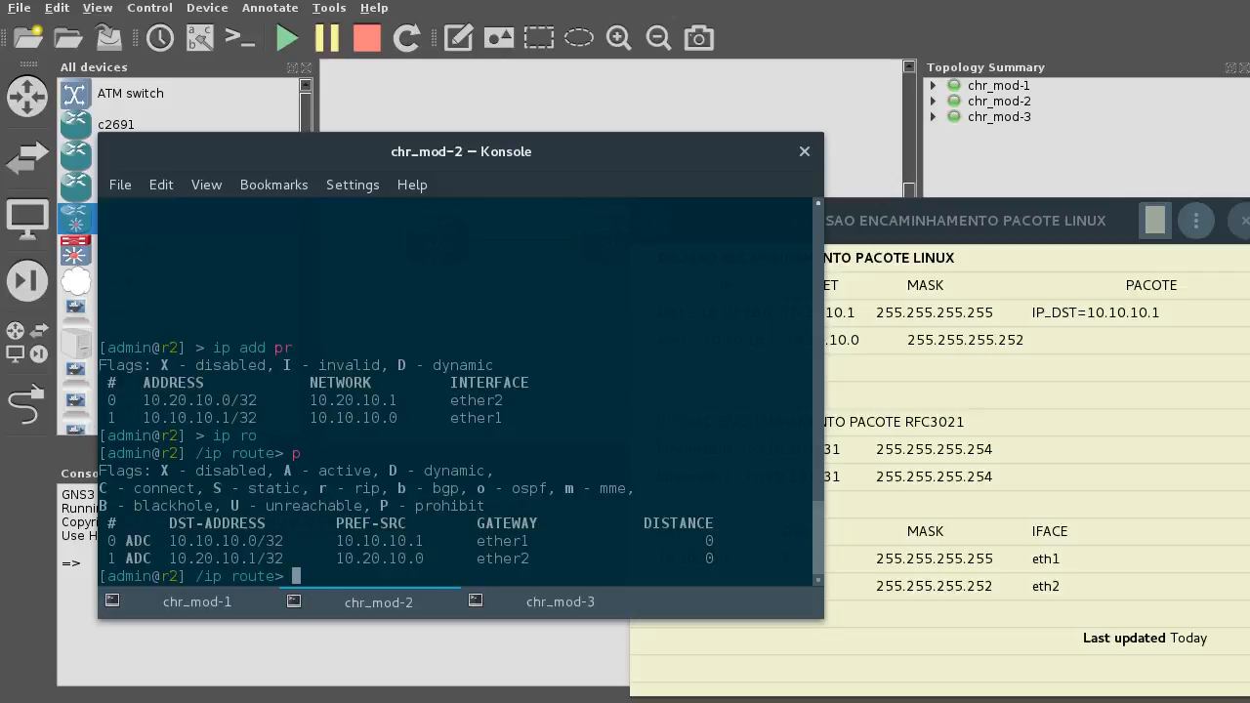
- Switch to WinBox to view router r3's route list, and return to the Konsole window
key("alt+Tab")
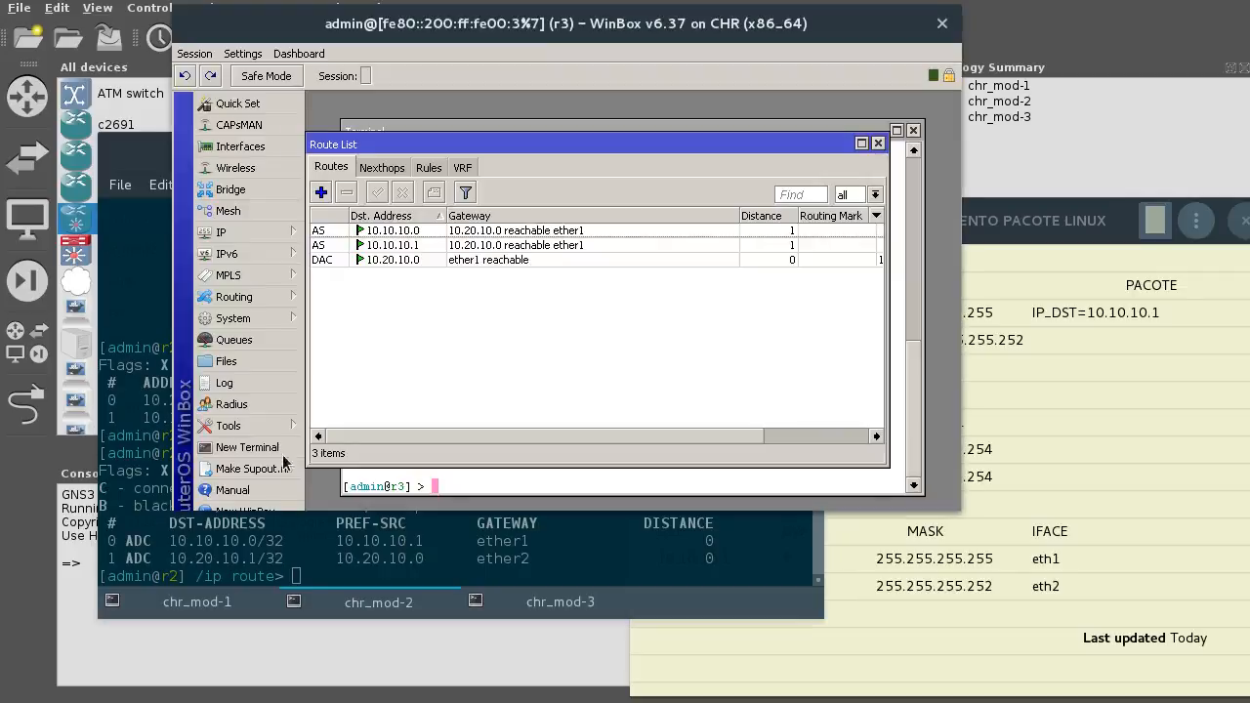
mouse_move(320, 266)
left_click(333, 552)
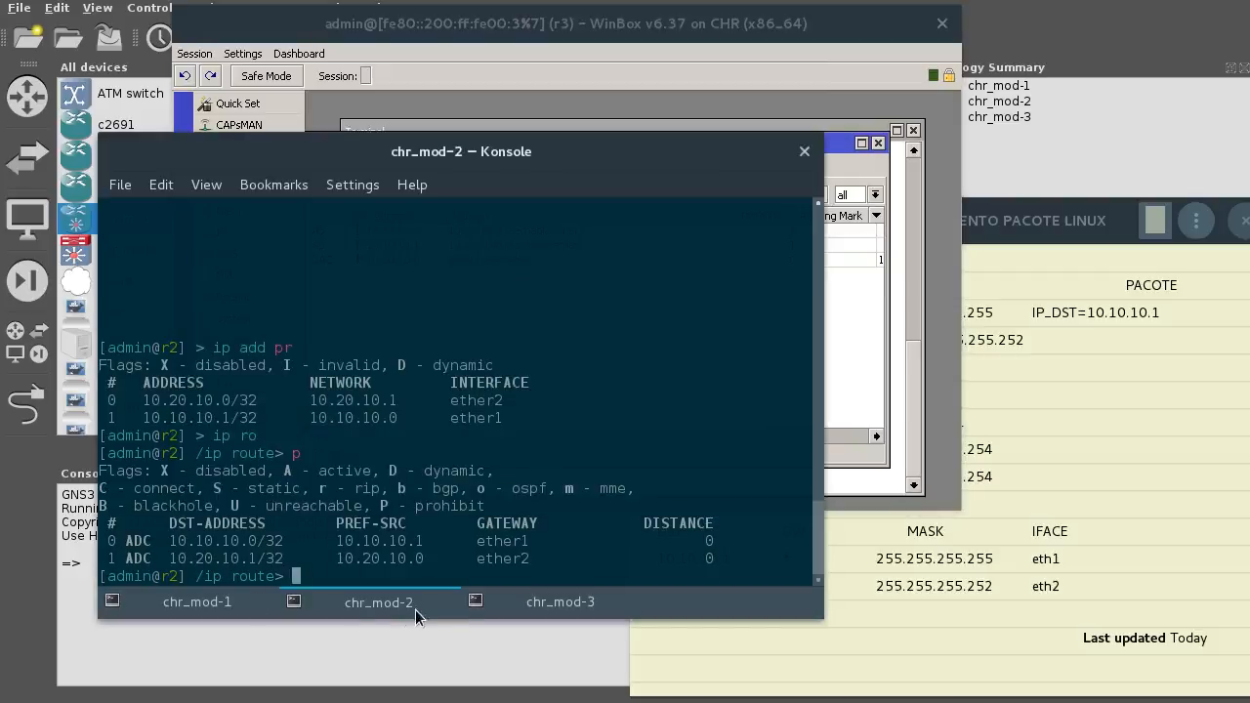
- Print the IPv4 routing table of router r3 in the chr_mod-3 session
left_click(559, 597)
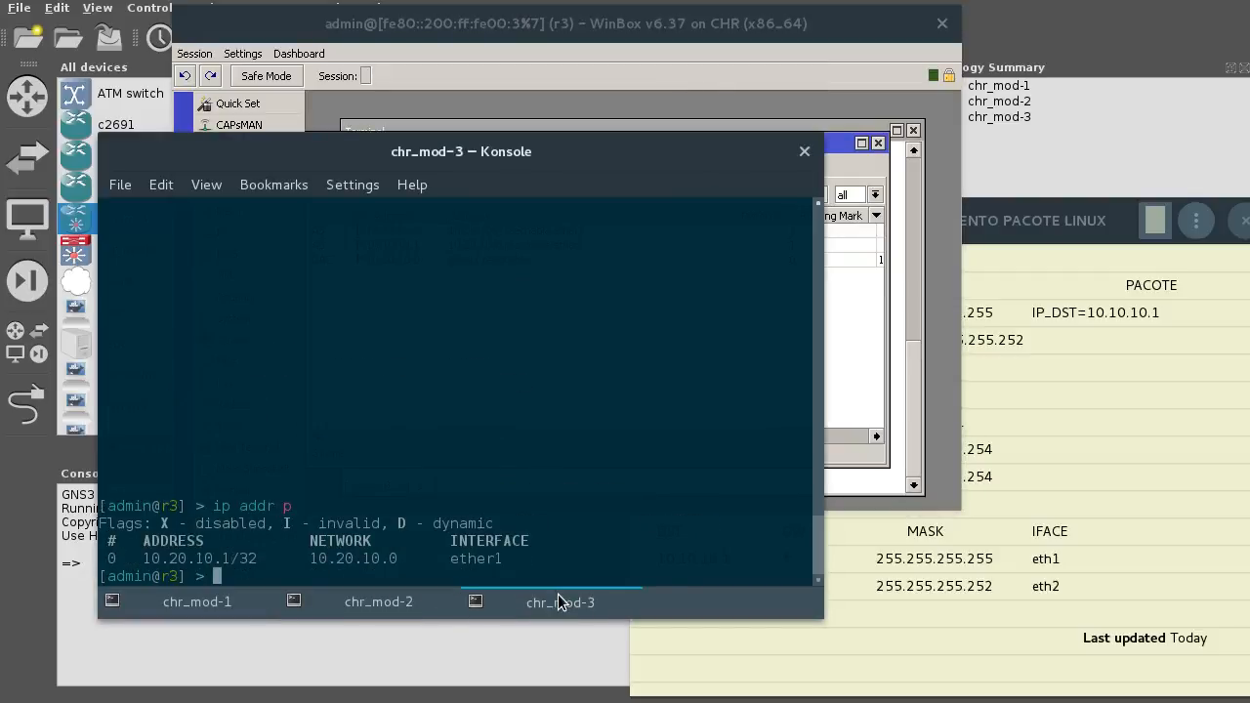
type("ip ro p")
key("Return")
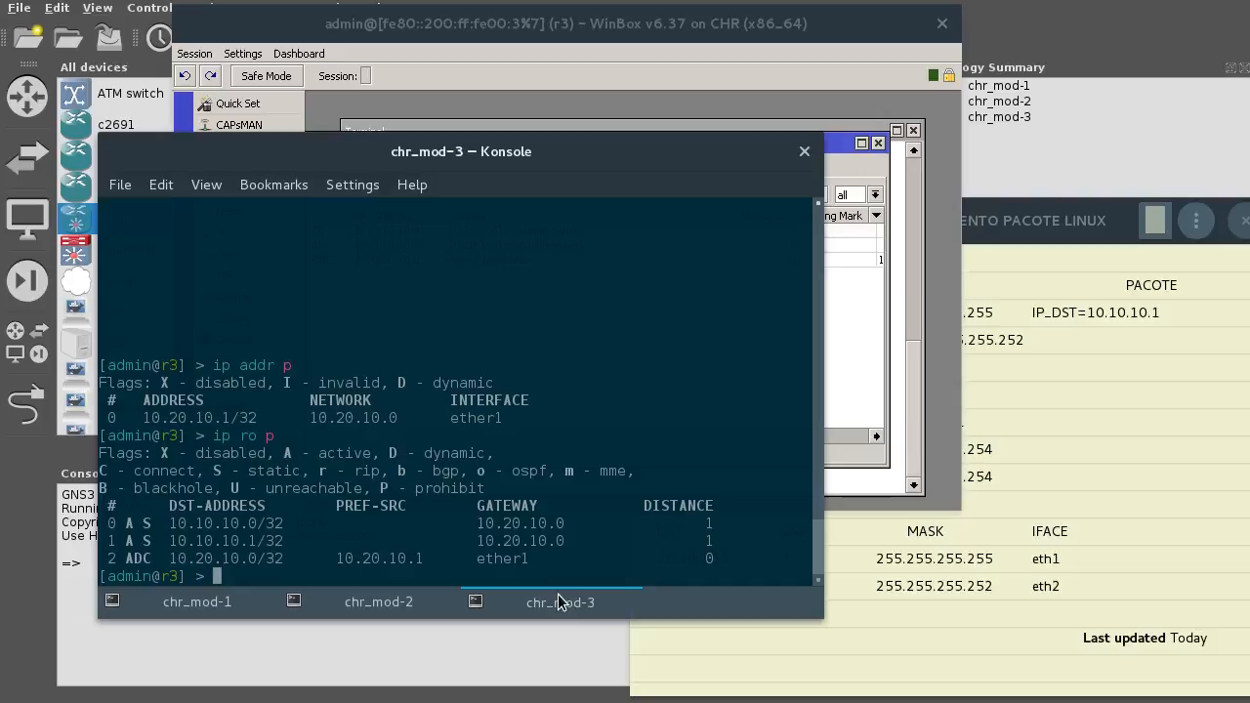
- Ping 10.10.10.0 from router r3 and stop the ping after a few replies
type("p")
key("BackSpace")
type("ping 10.10.10.0")
key("Return")
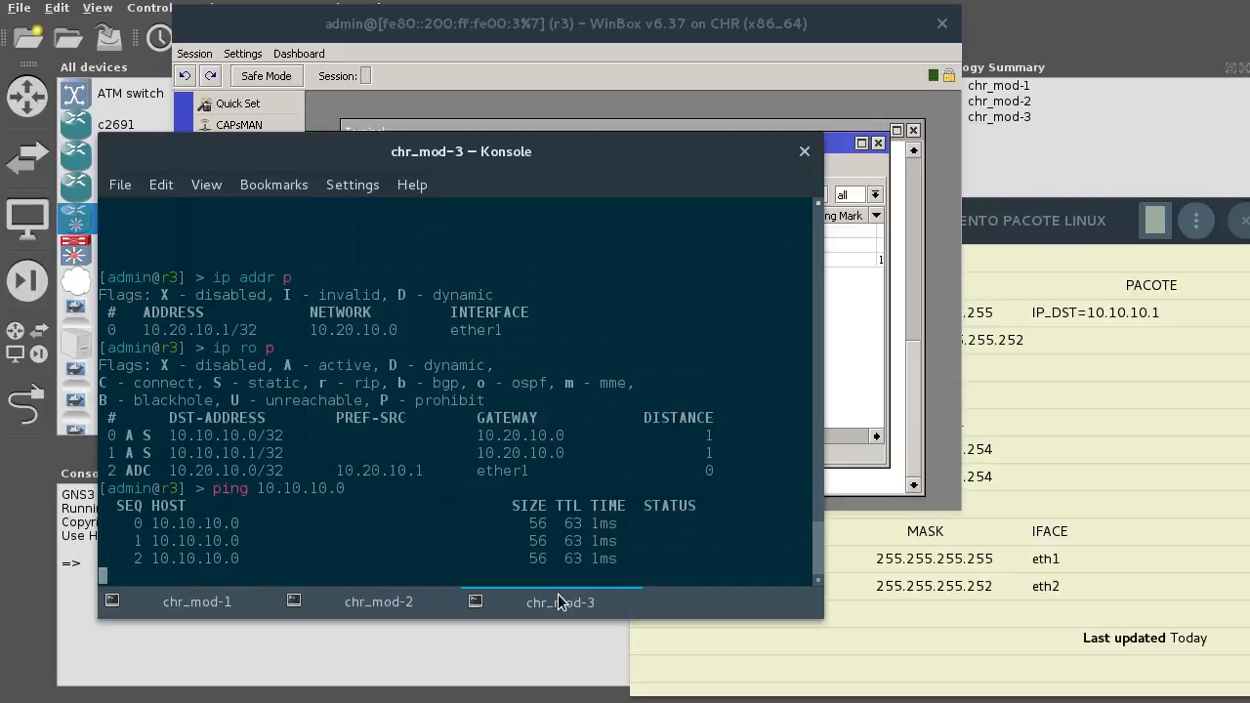
key("ctrl+c")
- Run a traceroute from router r3 to 10.10.10.0 with the traceroute tool
type("too")
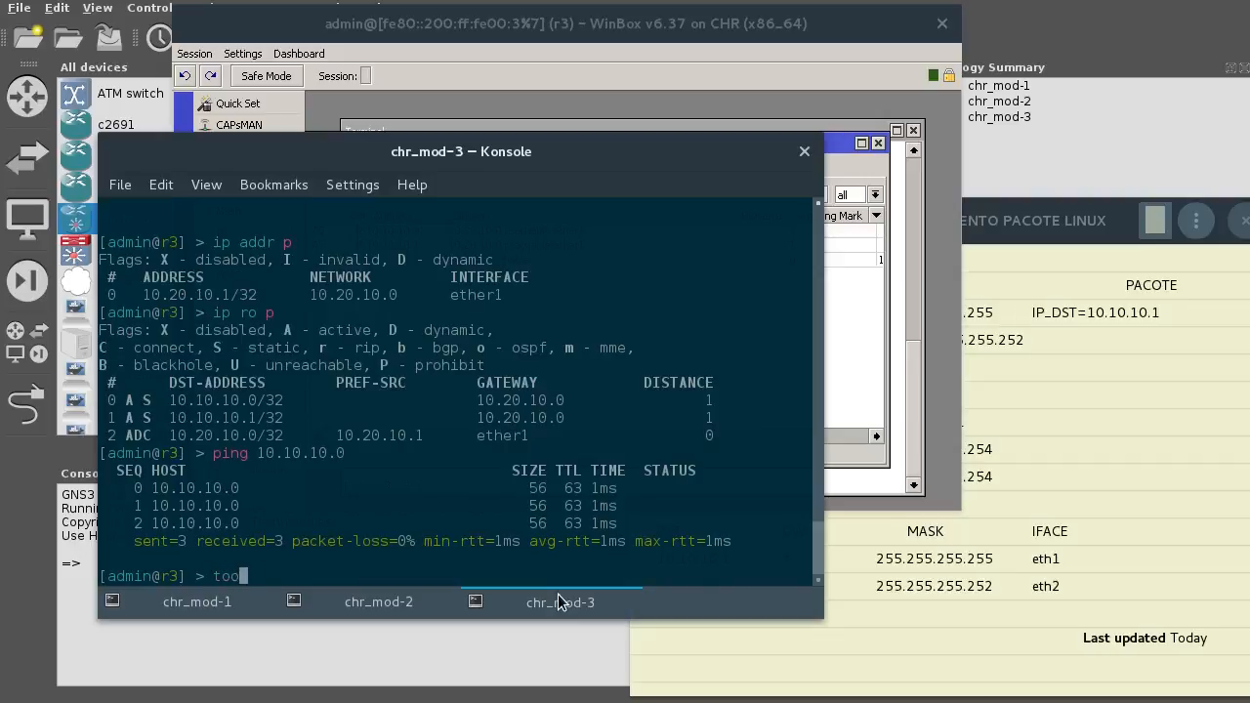
type("l tra")
key("Tab")
key("Tab")
type("c")
key("Tab")
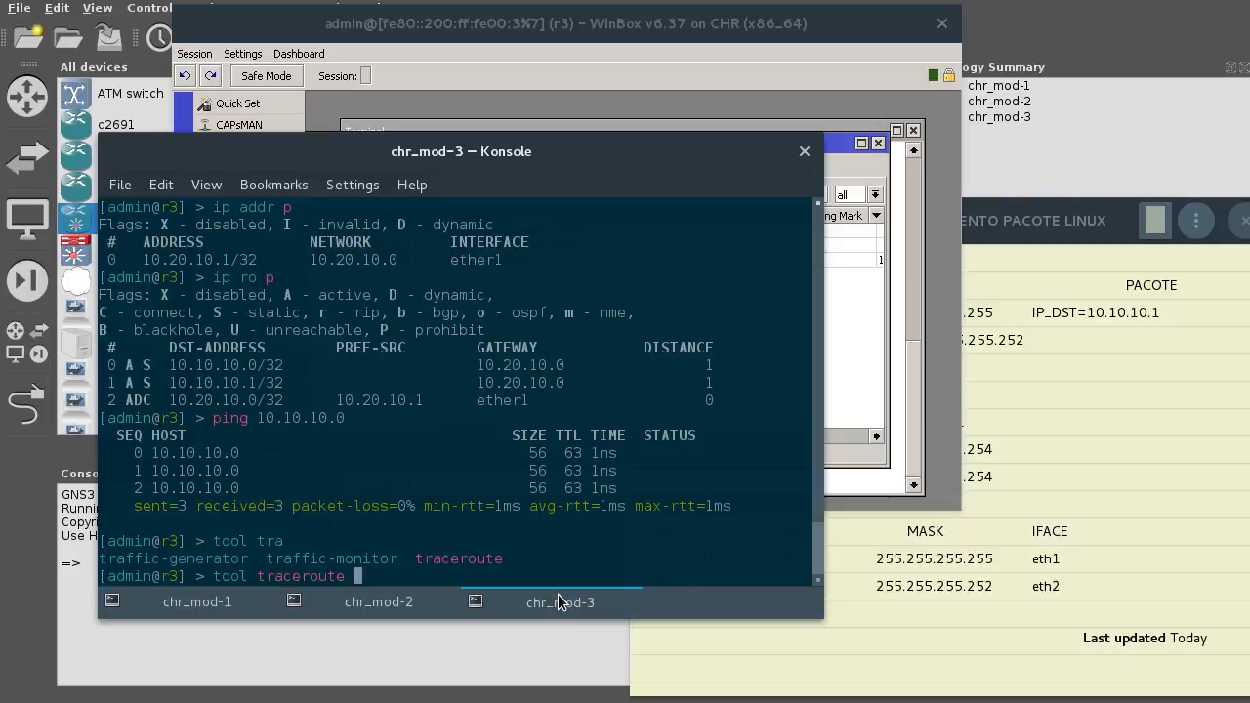
type("10.10.10.0")
key("Return")
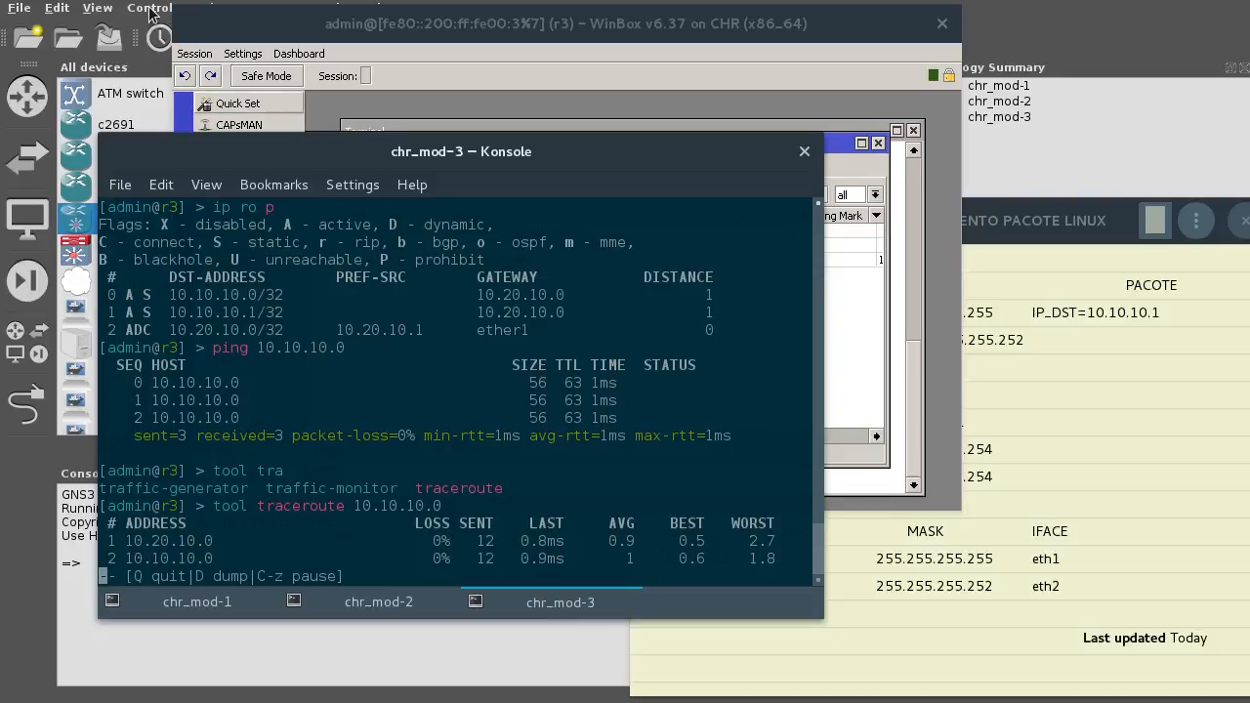
- Switch to GNS3 to review the three-router topology around chr_mod-1, and return to the chr_mod-3 console
left_click(48, 509)
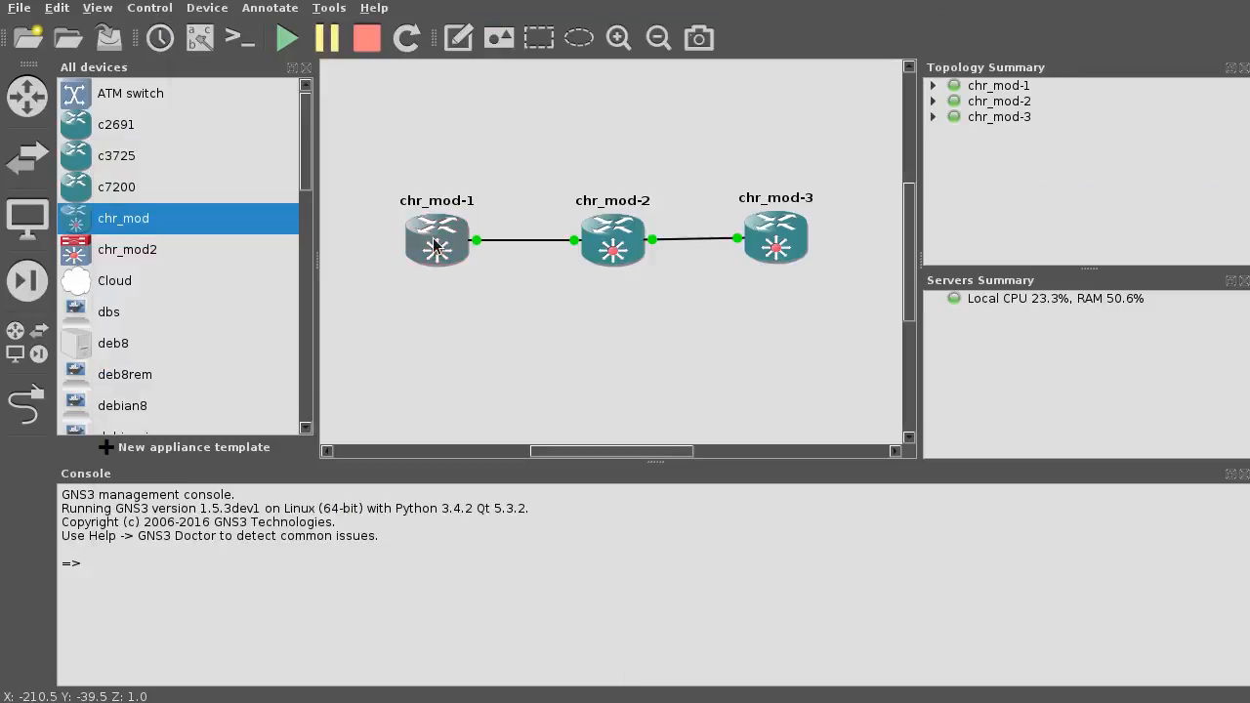
mouse_move(439, 271)
mouse_move(443, 246)
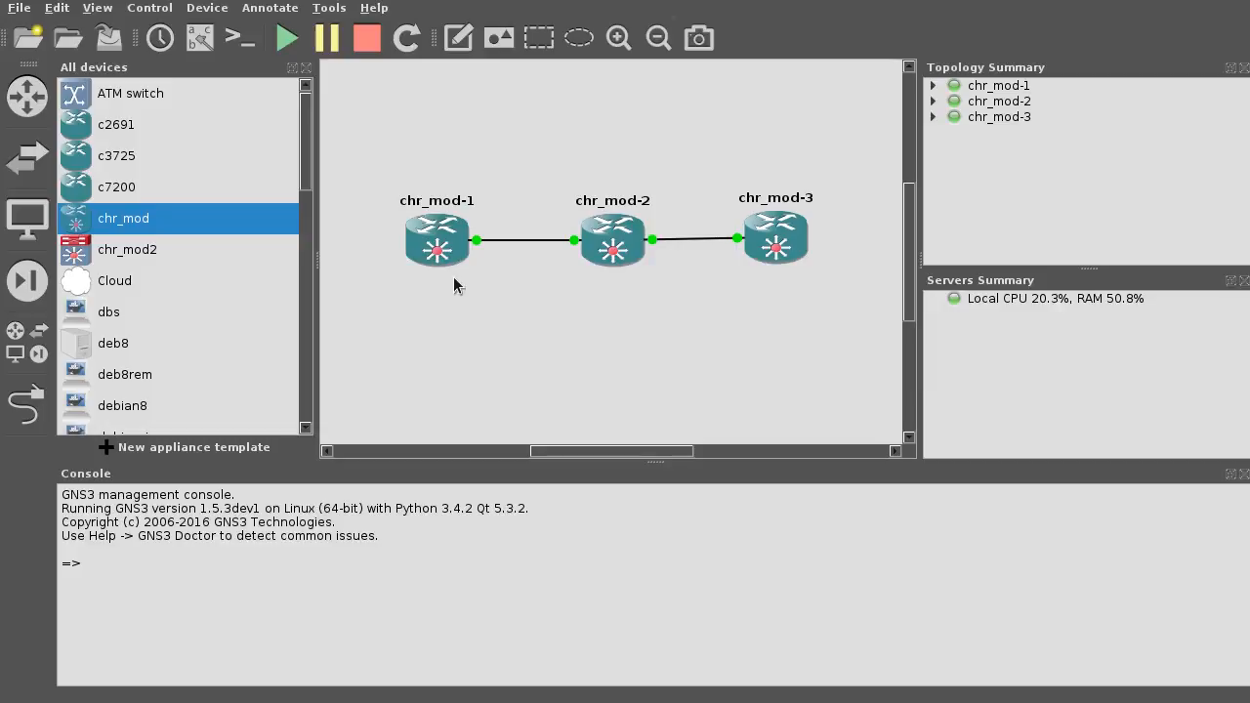
key("alt+Tab")
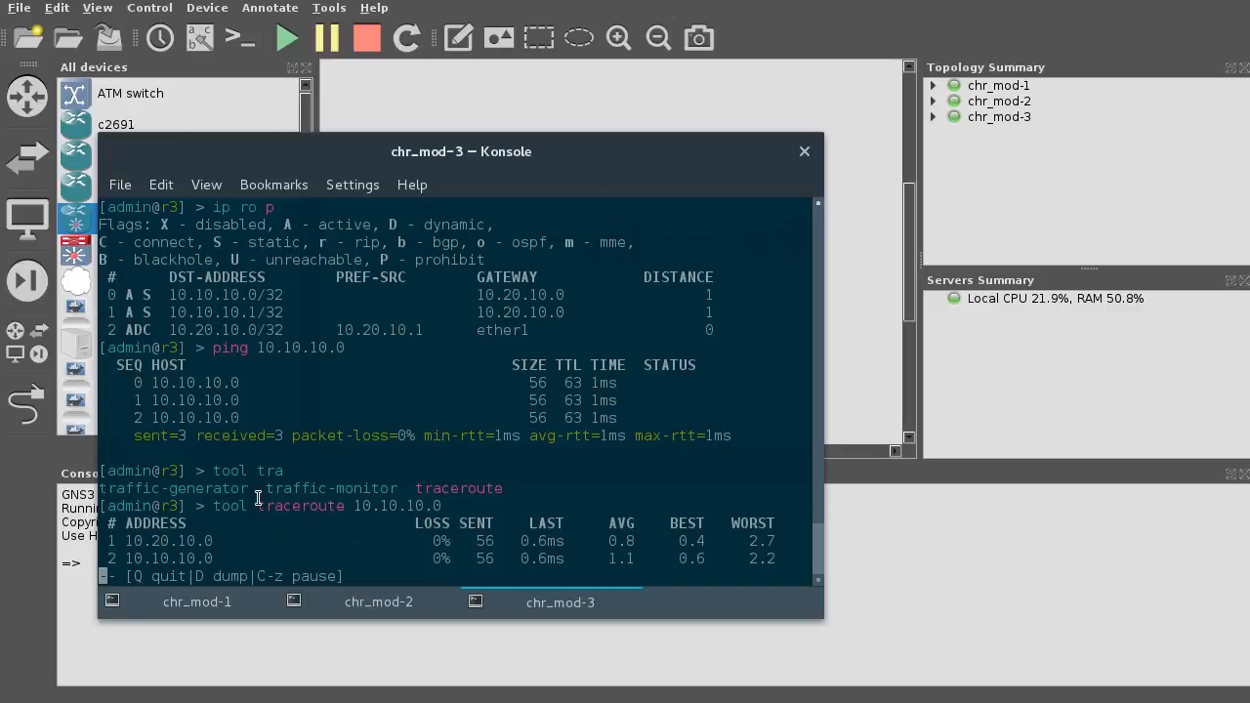
- Stop the traceroute on r3, return to the chr_mod-1 session and print router r1's IPv4 addresses
key("q")
key("shift+Left")
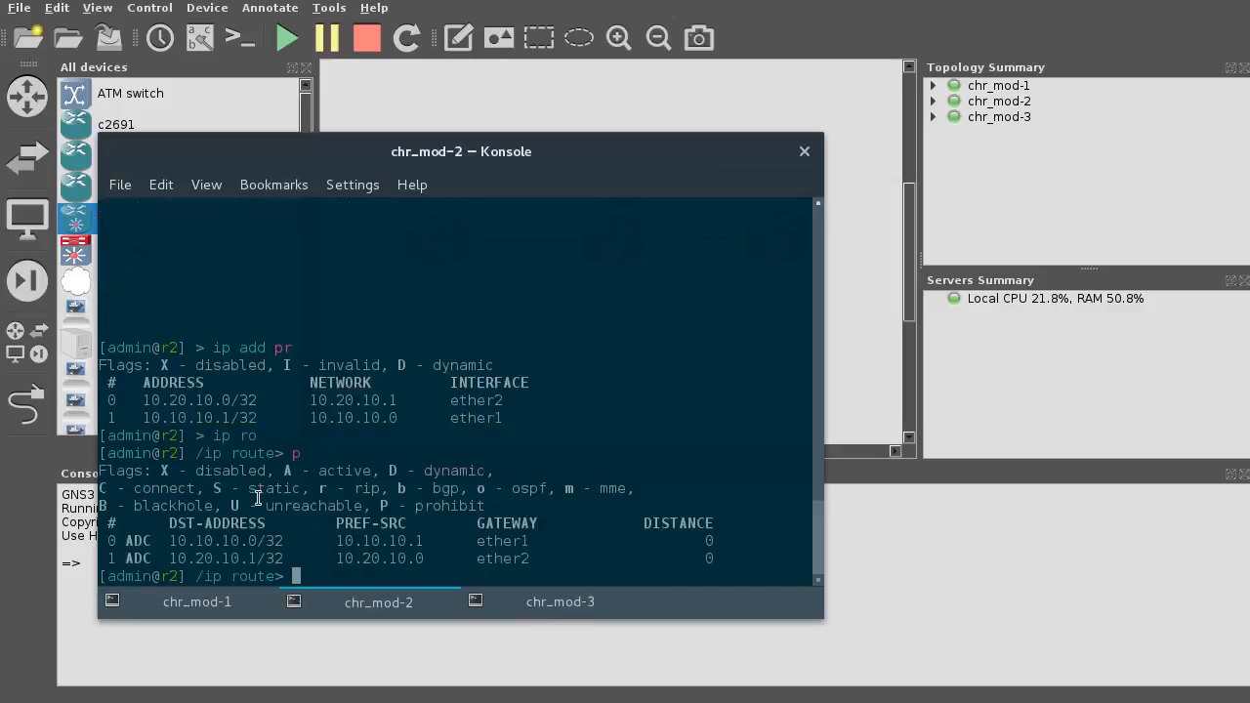
key("shift+Left")
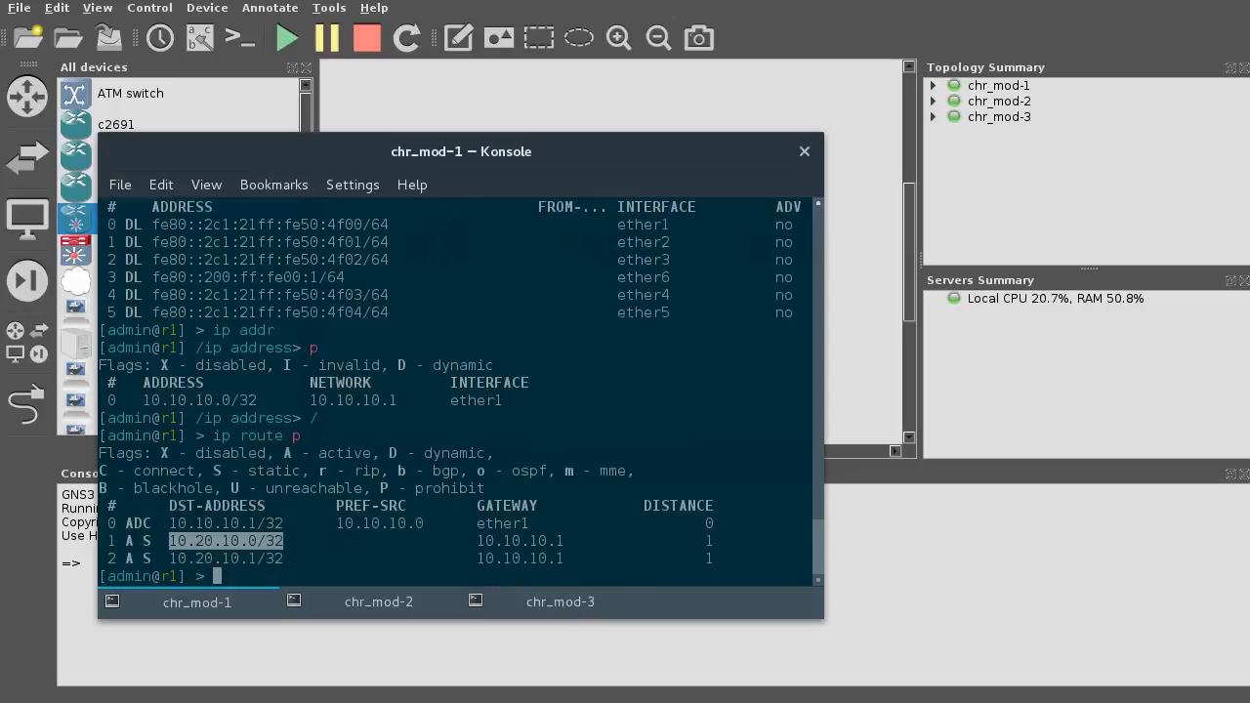
type("ip address p")
key("Return")
- Set r1's IP address entry 0 to address 10.10.10.0/32 with network 200.200.200.200
key("Up")
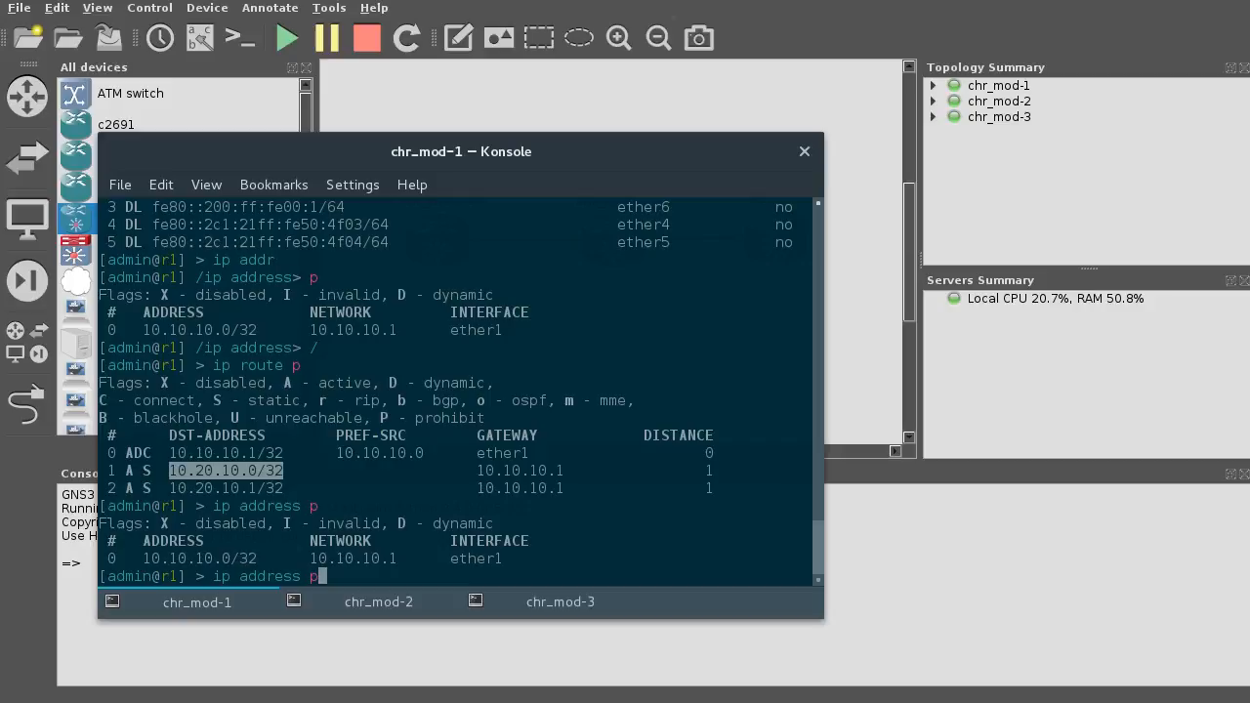
key("BackSpace")
type("set 0 address=10.")
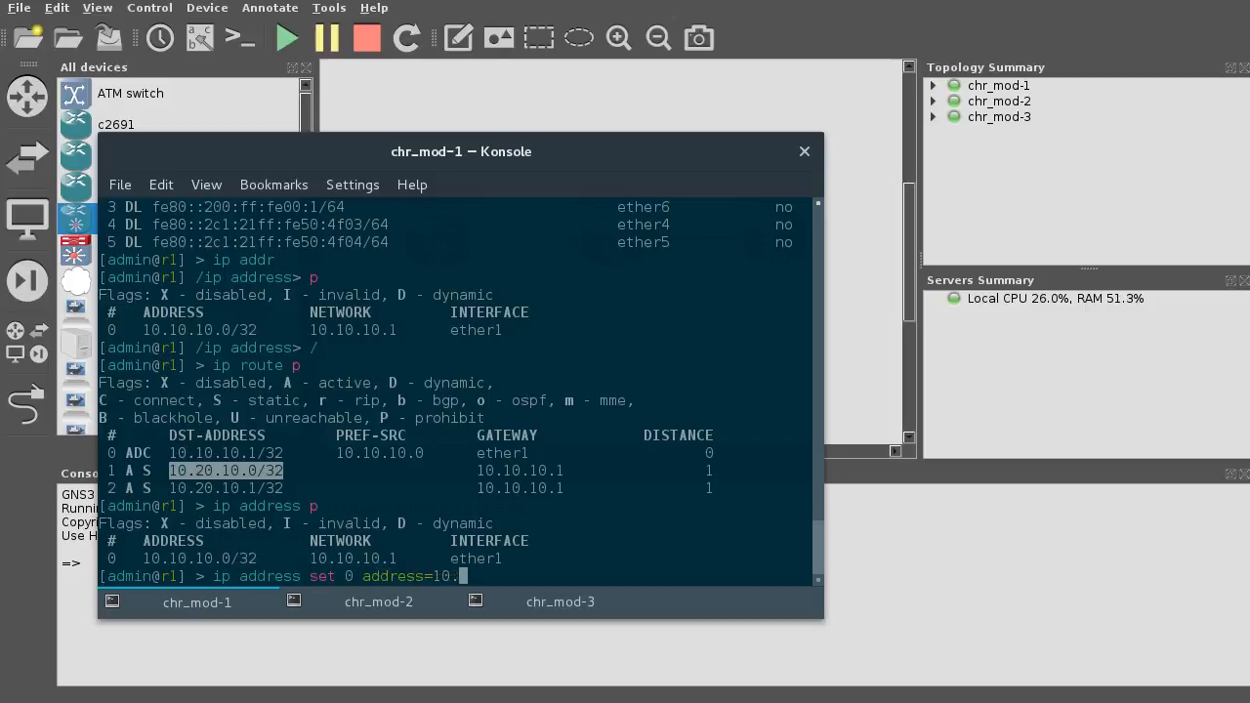
type("10.10.0/32 net")
key("Tab")
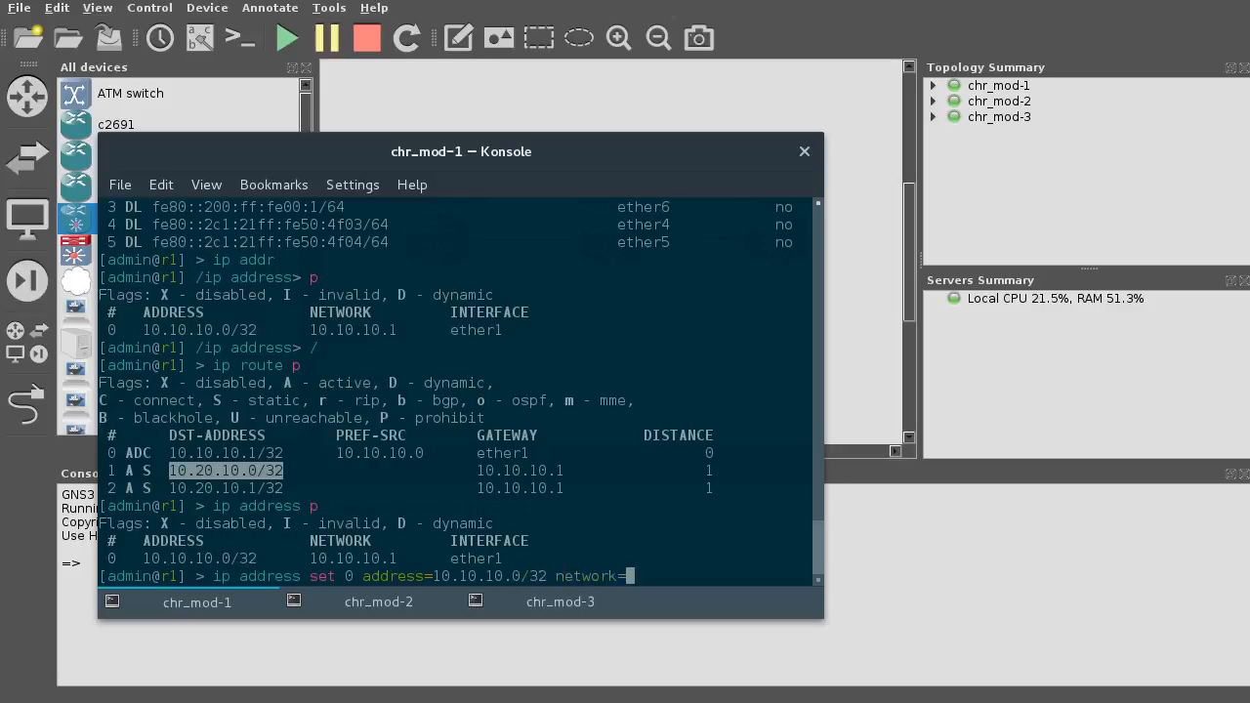
type("200.200.200.")
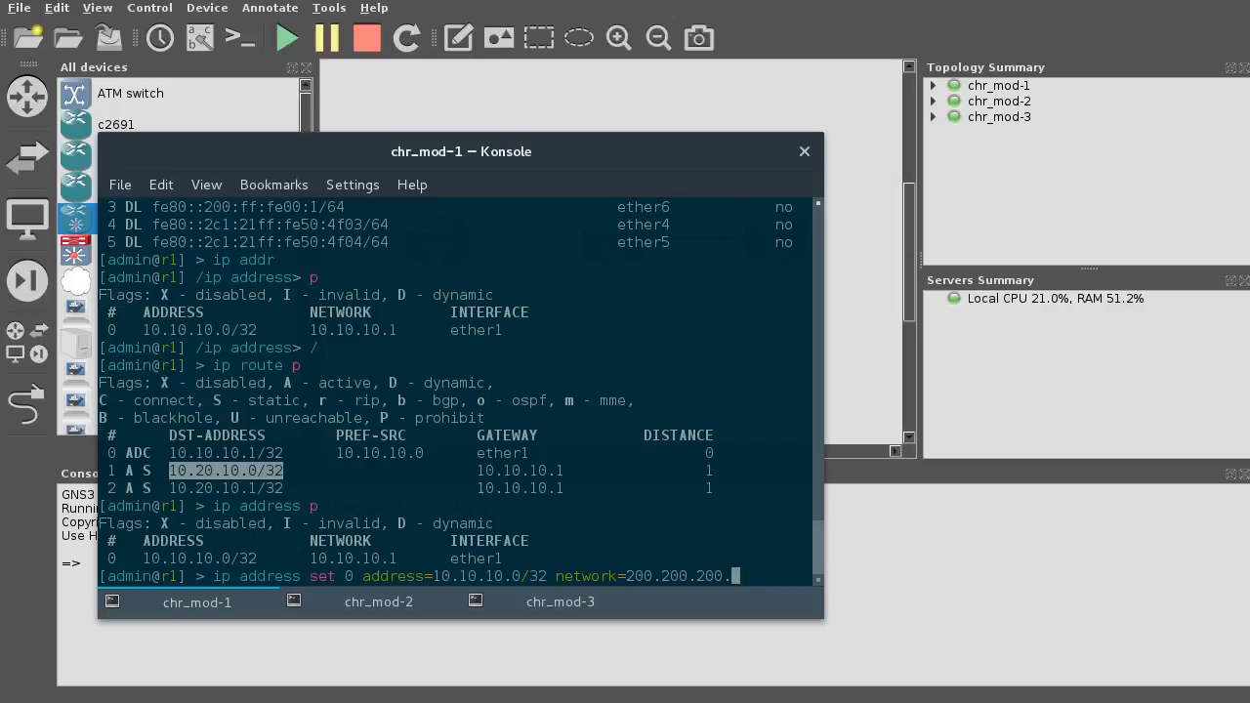
type("200")
key("Return")
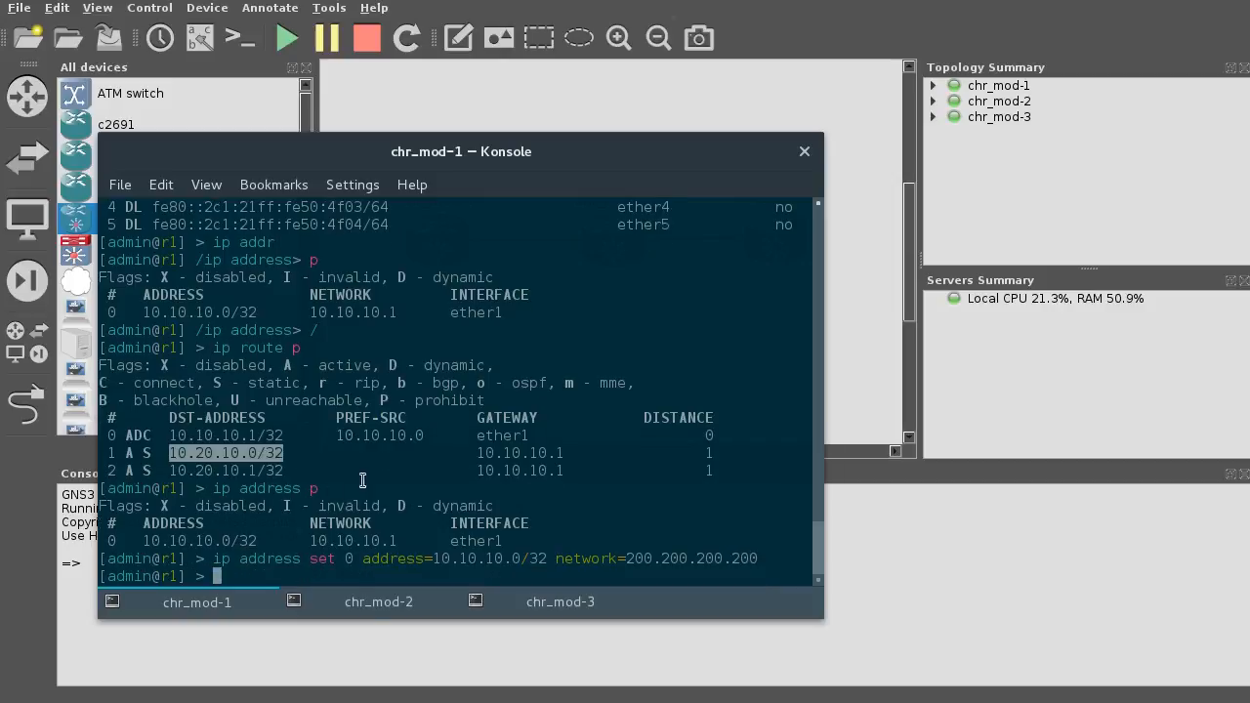
- Switch to the chr_mod-2 session, return to the root command level and print router r2's IP addresses
left_click(361, 606)
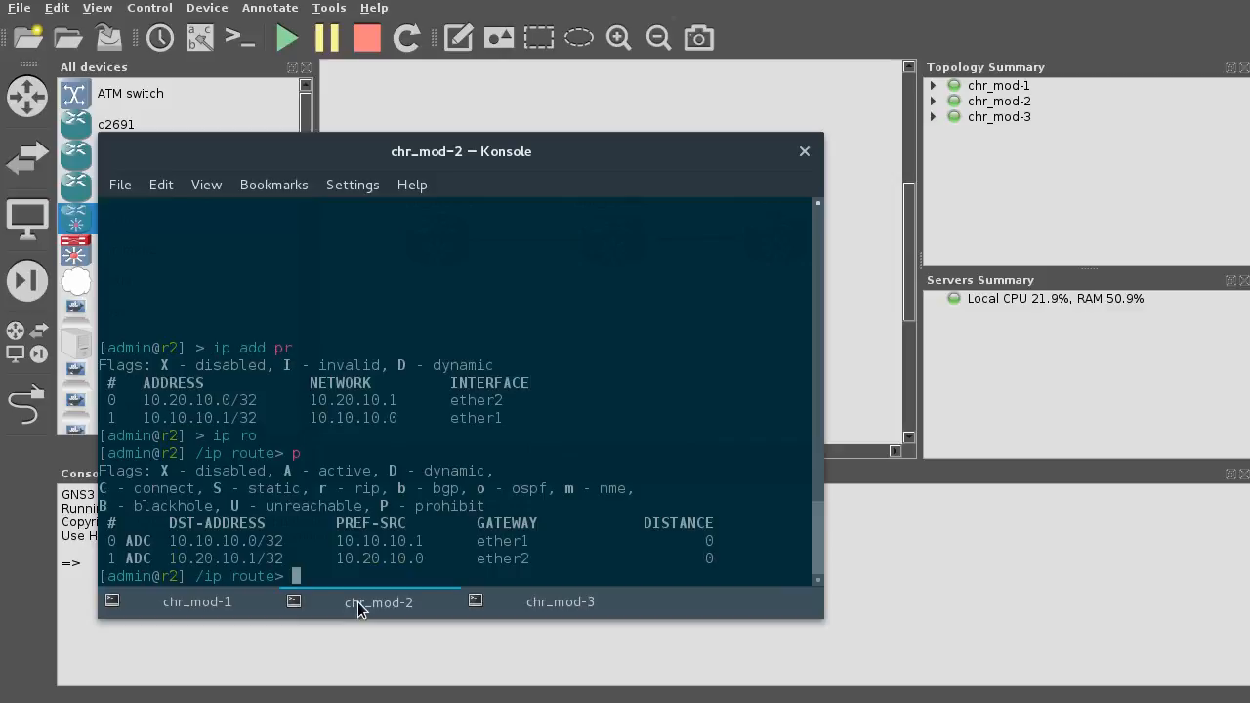
type("ip add")
key("BackSpace")
key("BackSpace")
key("BackSpace")
key("BackSpace")
key("BackSpace")
key("BackSpace")
type("/")
key("Return")
type("ip add ")
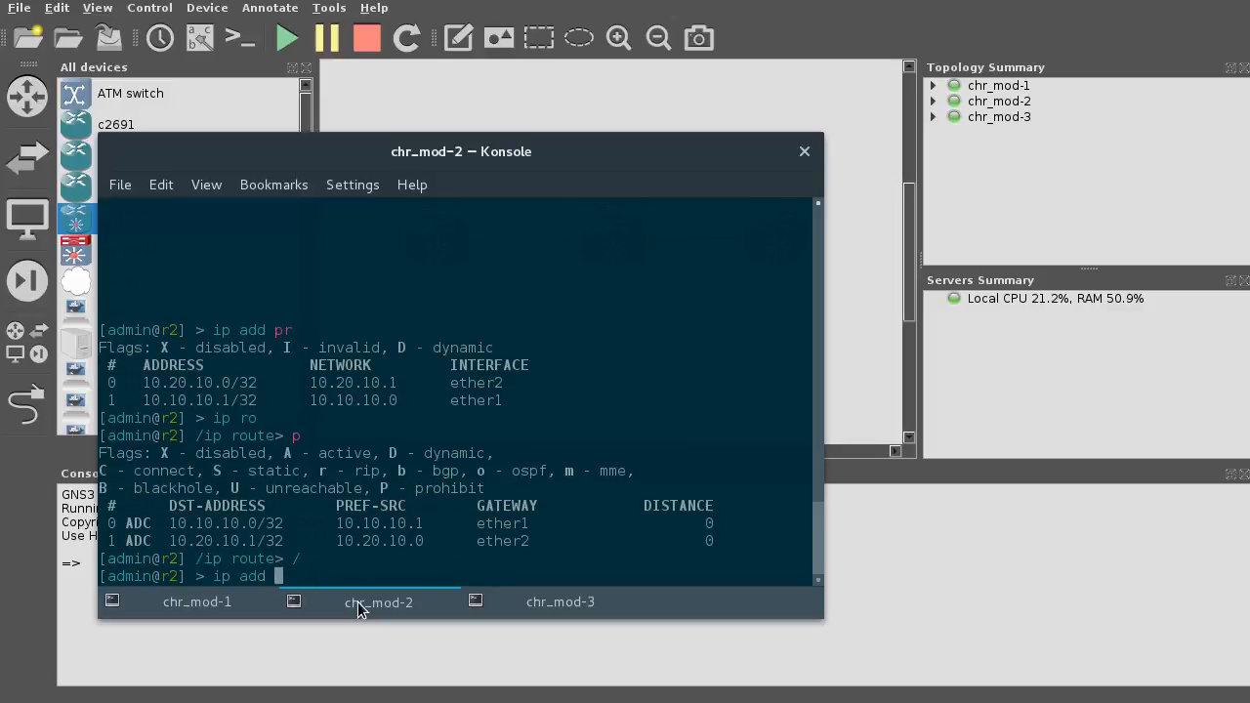
type("p")
key("Return")
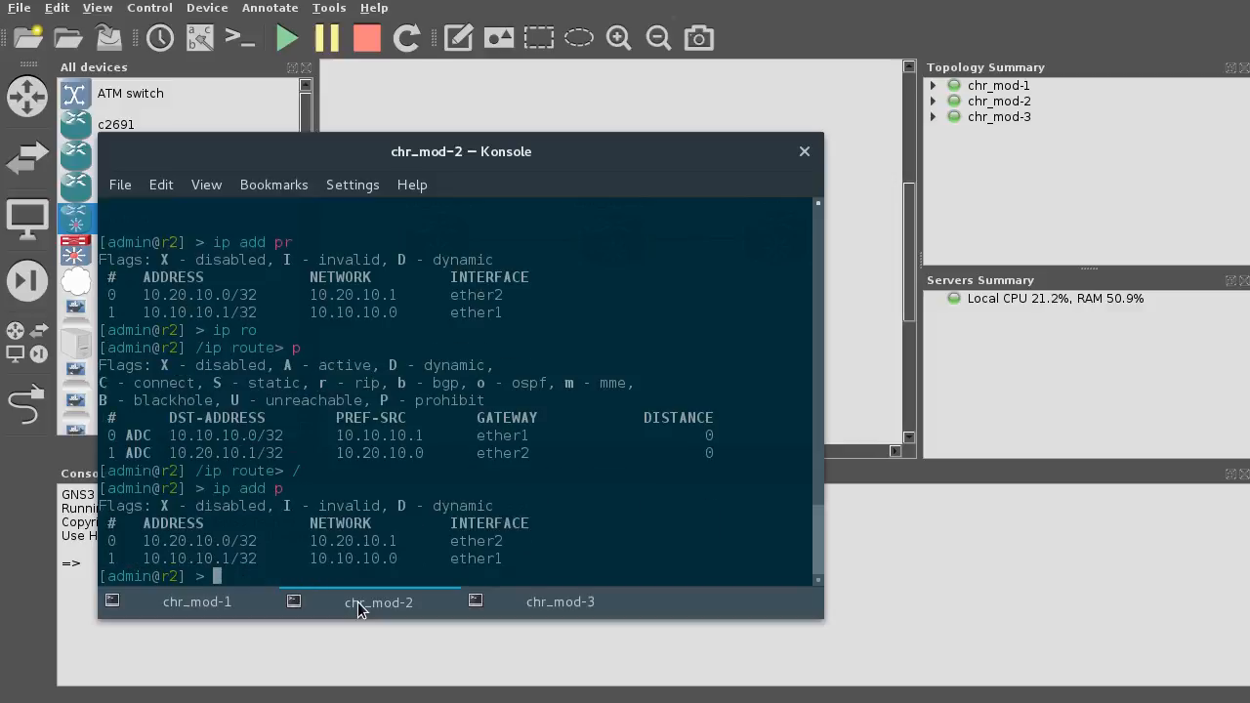
- Set r2's IP address entry 1 to address 200.200.200.200/32 with network 10.10.10.0
type("ip address ")
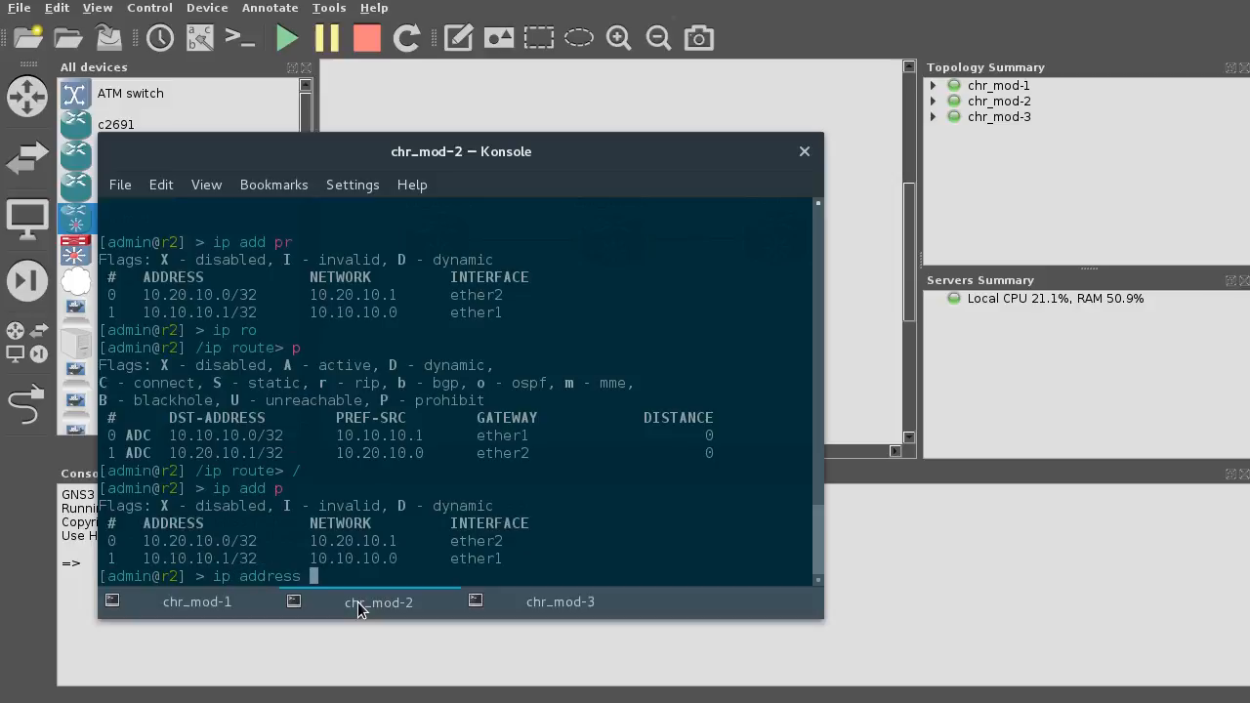
type("set 1 address=")
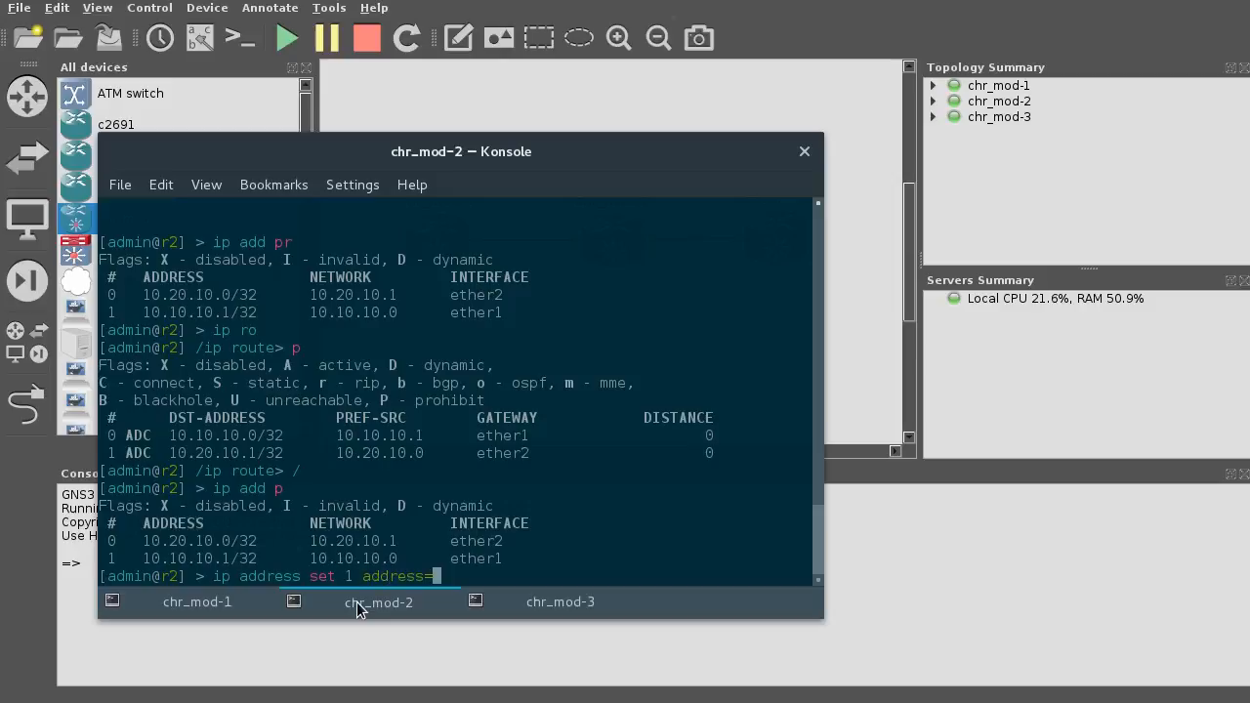
type("200.200.200.200/32 network=10.10.10.0")
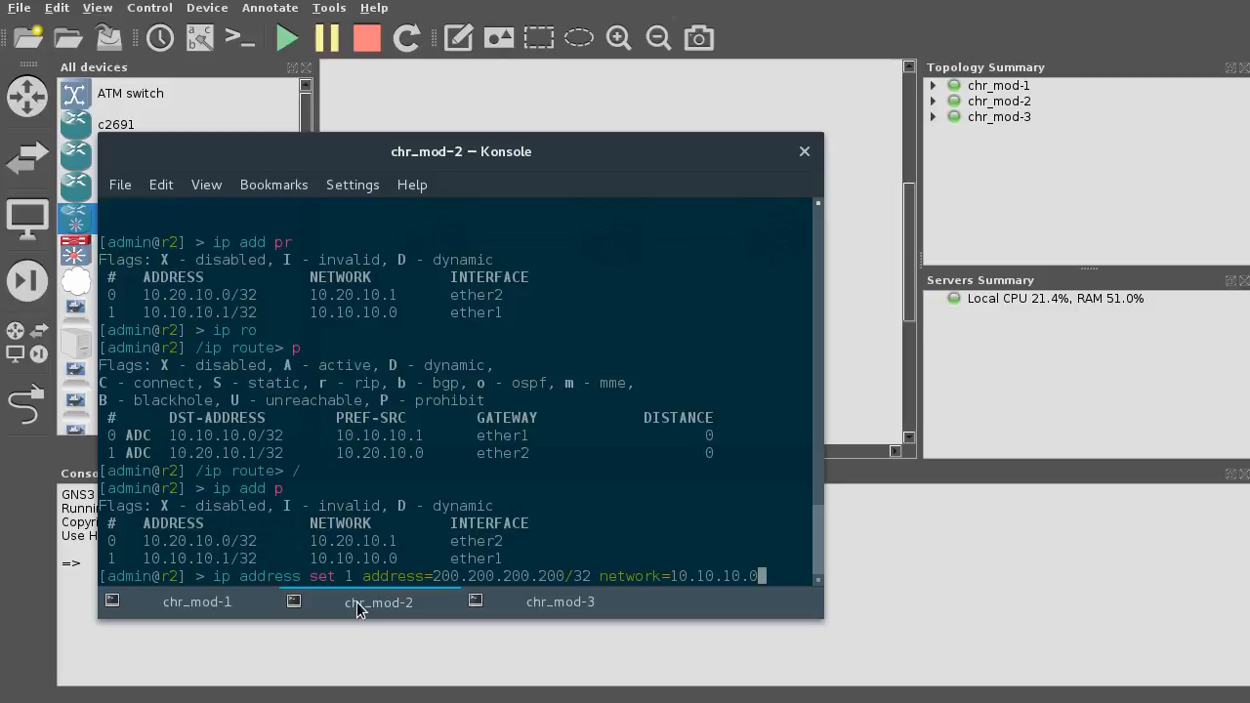
key("Return")
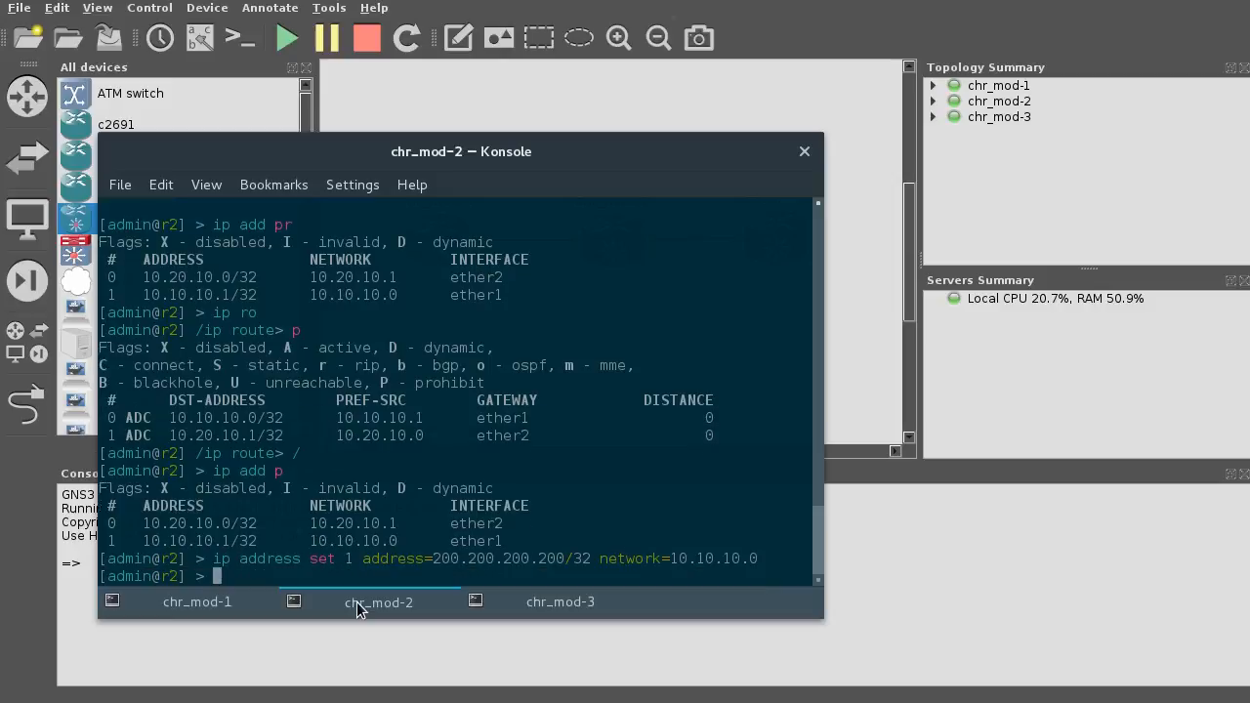
- Test the r1–r2 link both ways by pinging 10.10.10.0 from r2 and 200.200.200.200 from r1, stopping the ping after about 20 replies
type("ping 10.10.10.0")
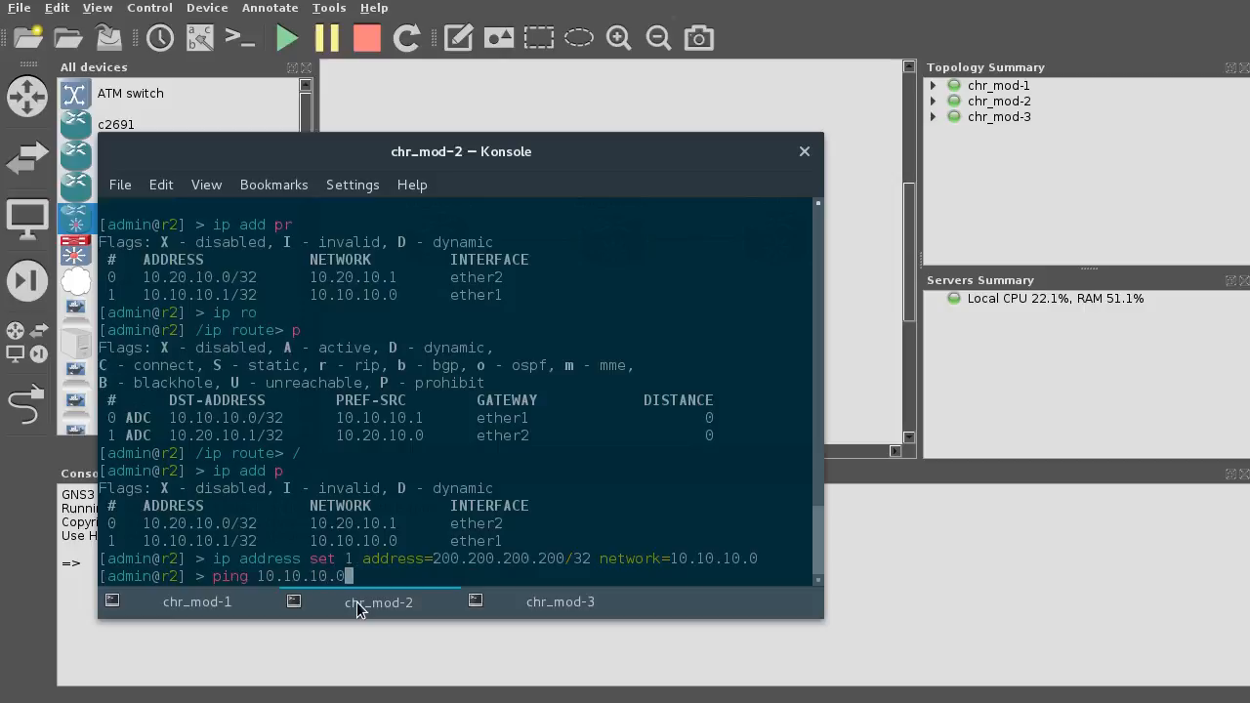
key("Return")
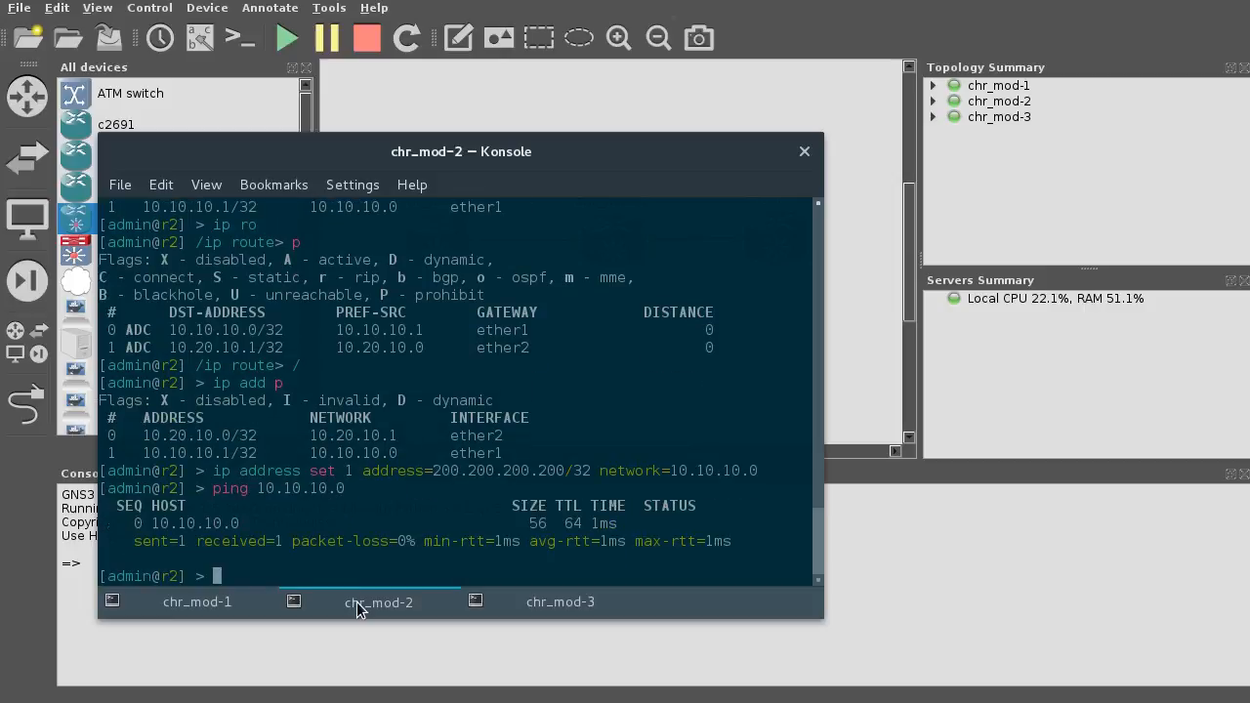
left_click(245, 607)
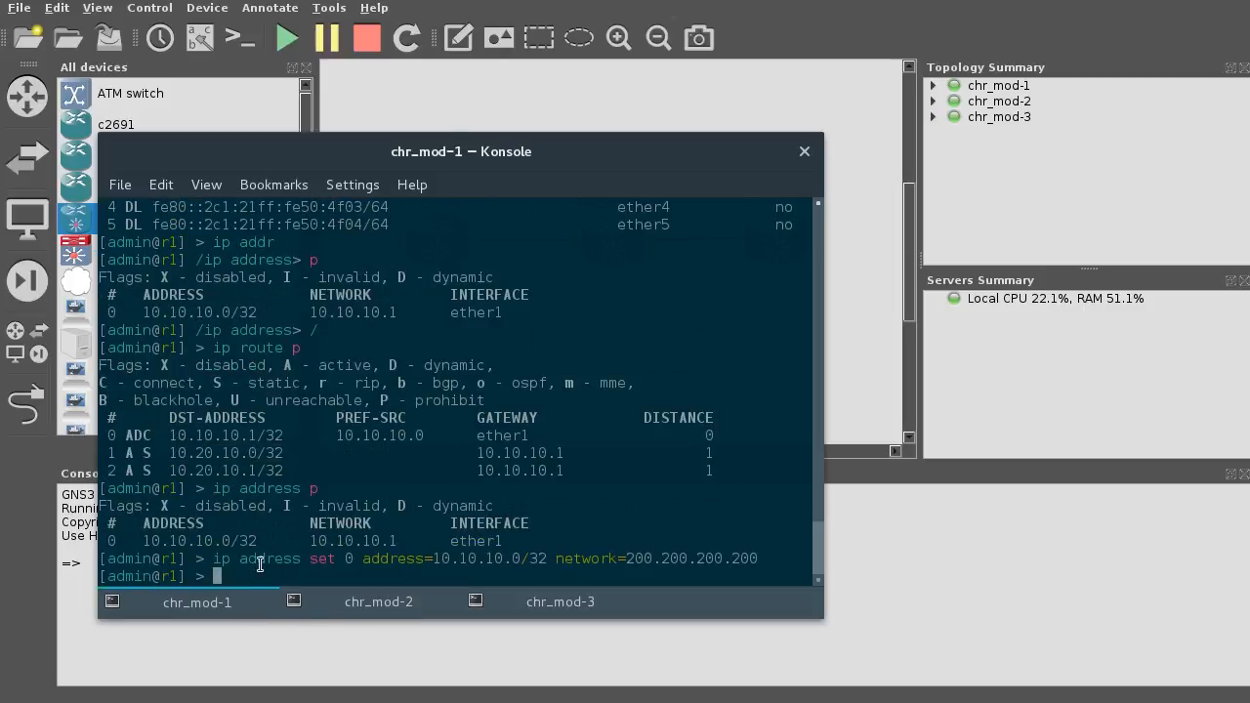
type("ping 200.200.200.200")
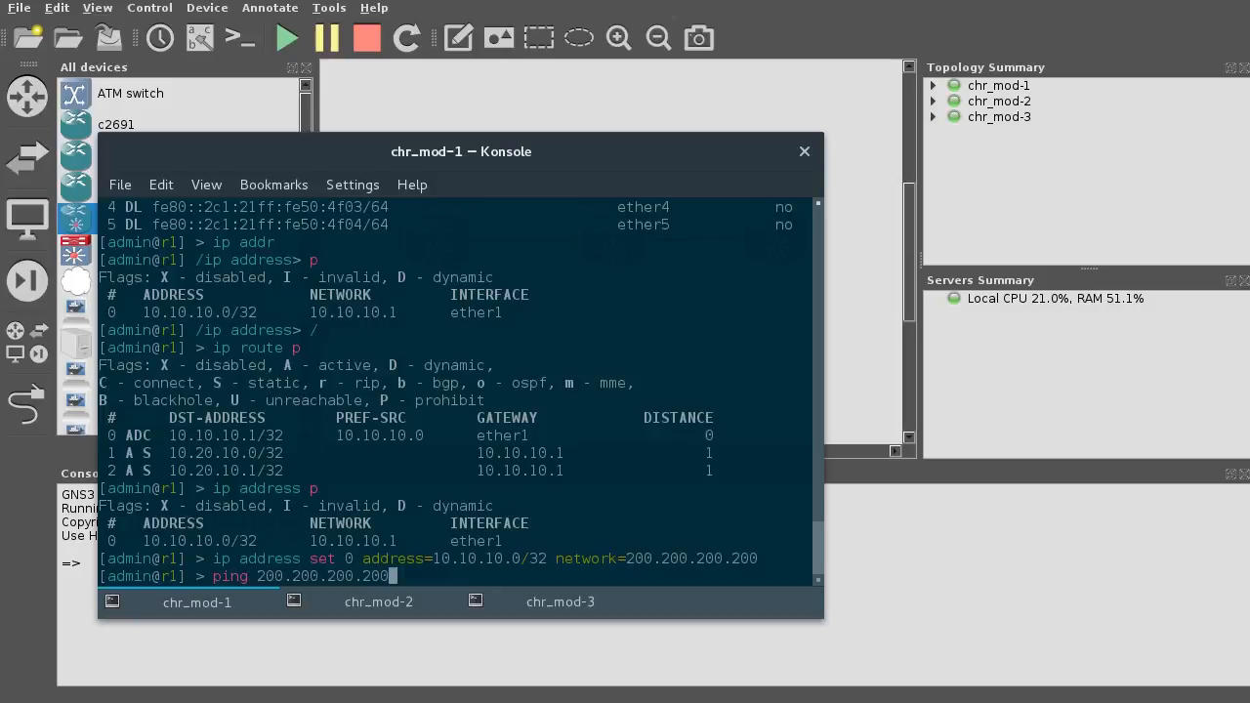
key("Return")
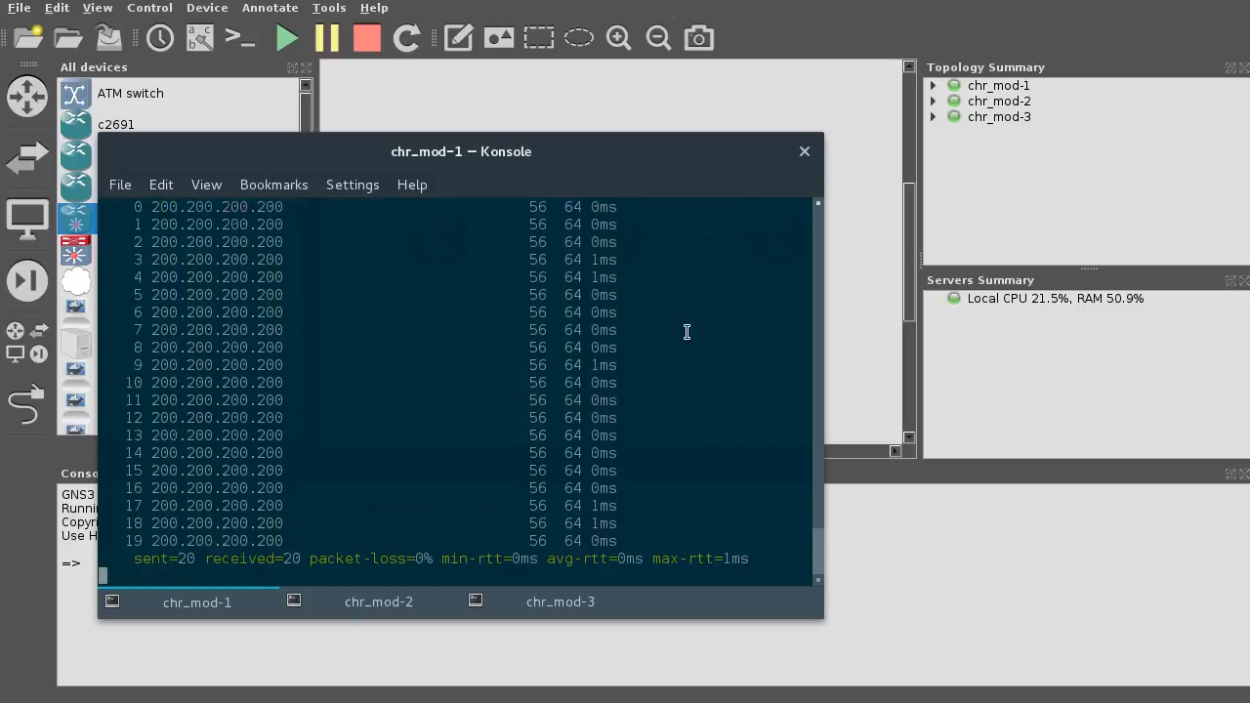
key("ctrl+c")
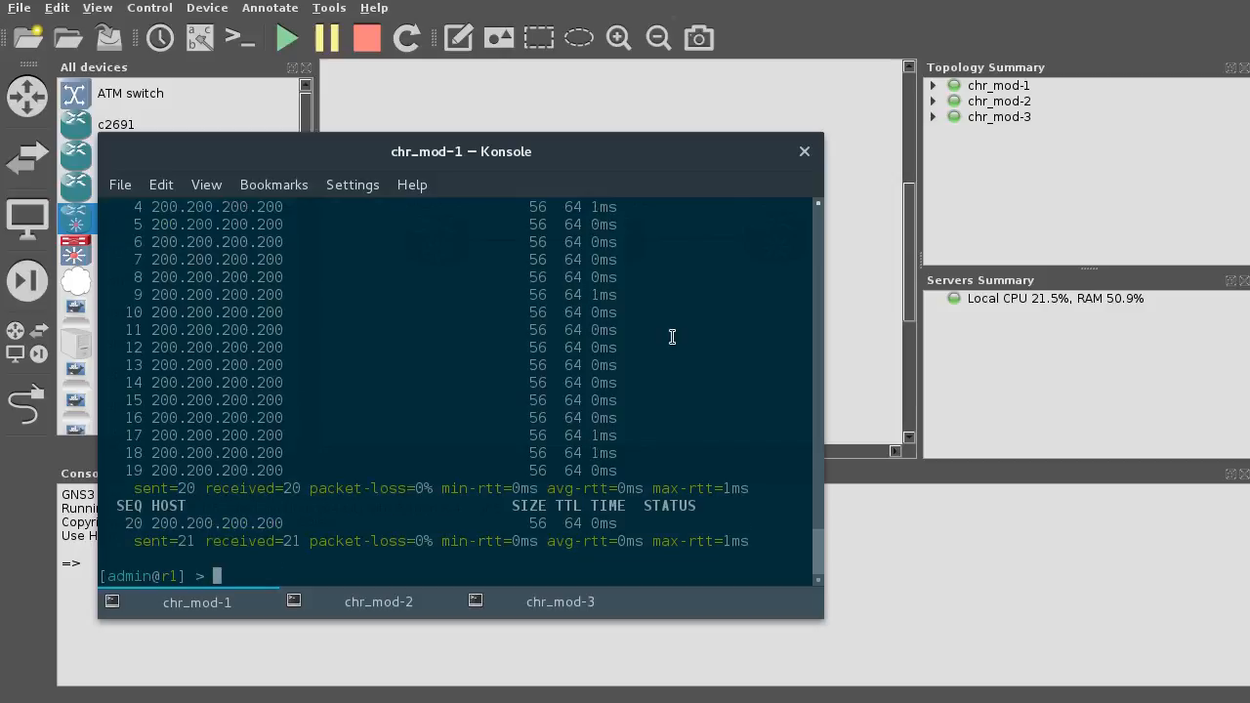